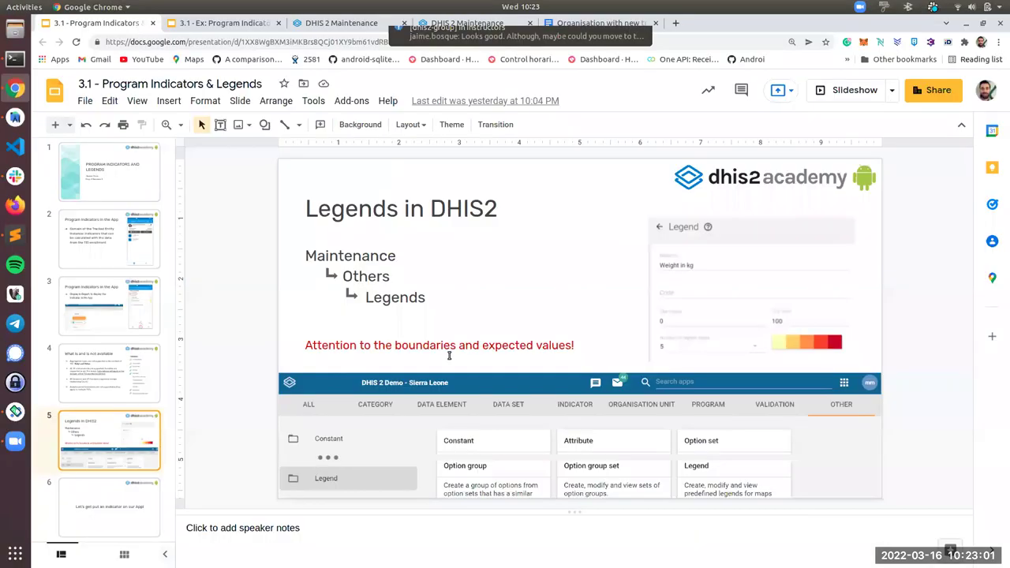
# - Advance to the slide on putting an indicator in the App and give the DHIS 2 tabs a full-screen window
pyautogui.press('Down')
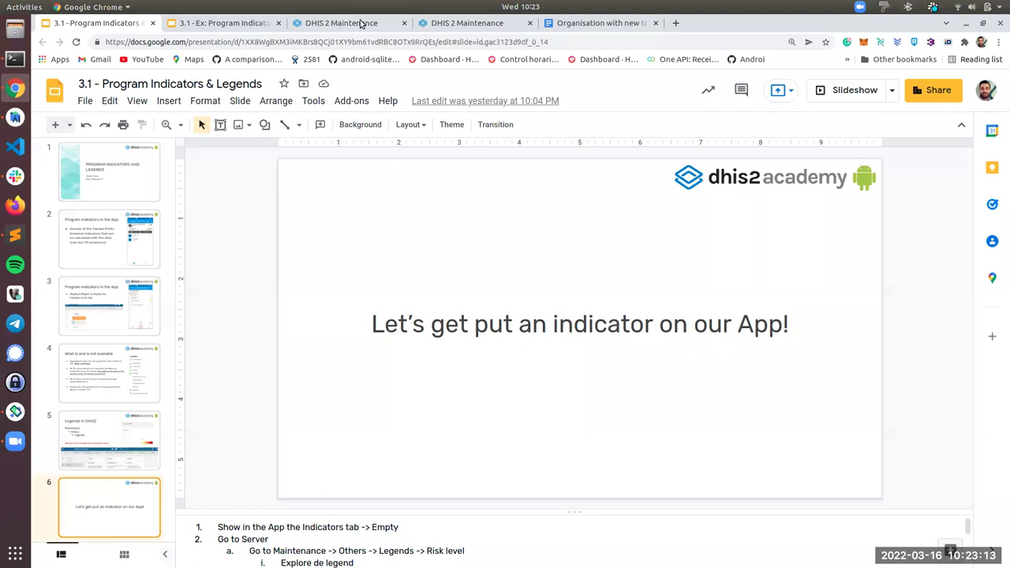
pyautogui.moveTo(360, 25); pyautogui.dragTo(750, 33)
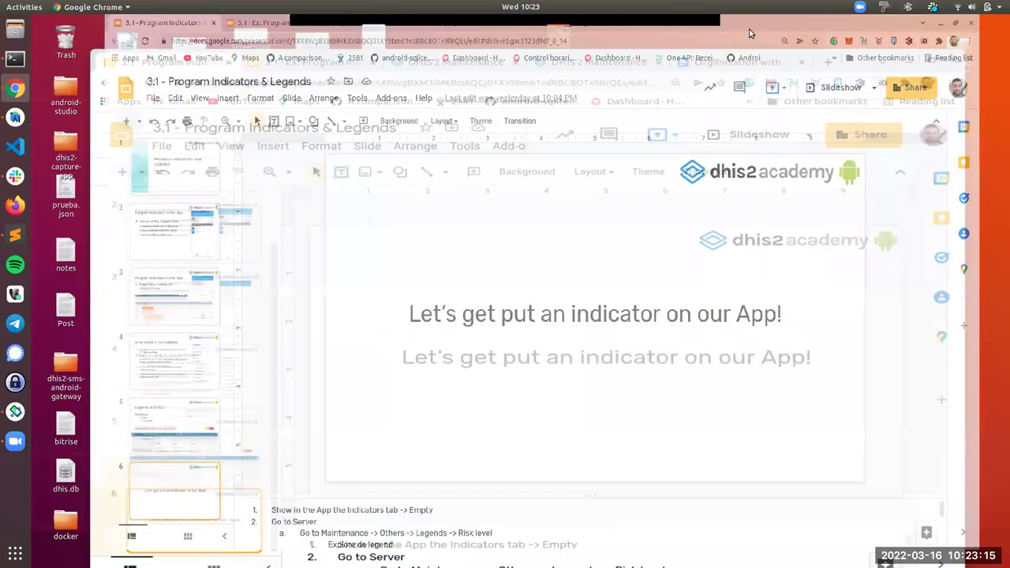
pyautogui.doubleClick(232, 41)
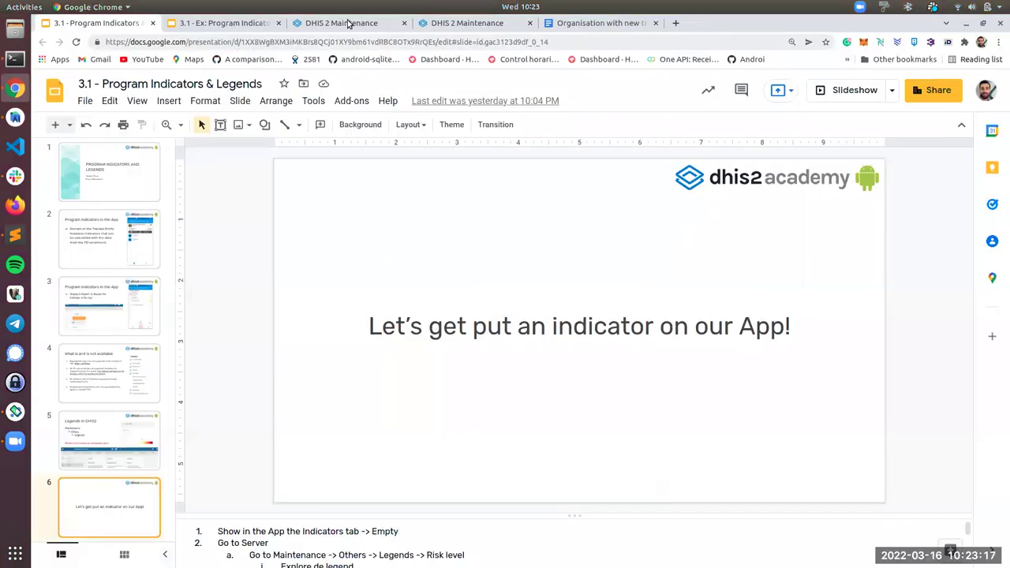
# - Switch to the Maintenance Program indicator list and check the logged-in user in the profile menu
pyautogui.click(231, 24)
pyautogui.click(351, 24)
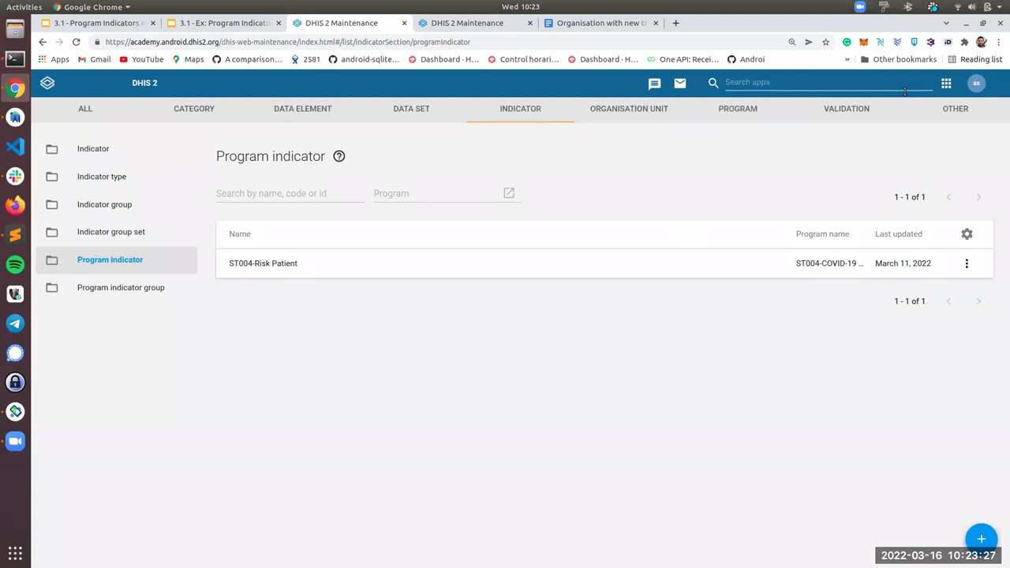
pyautogui.click(976, 83)
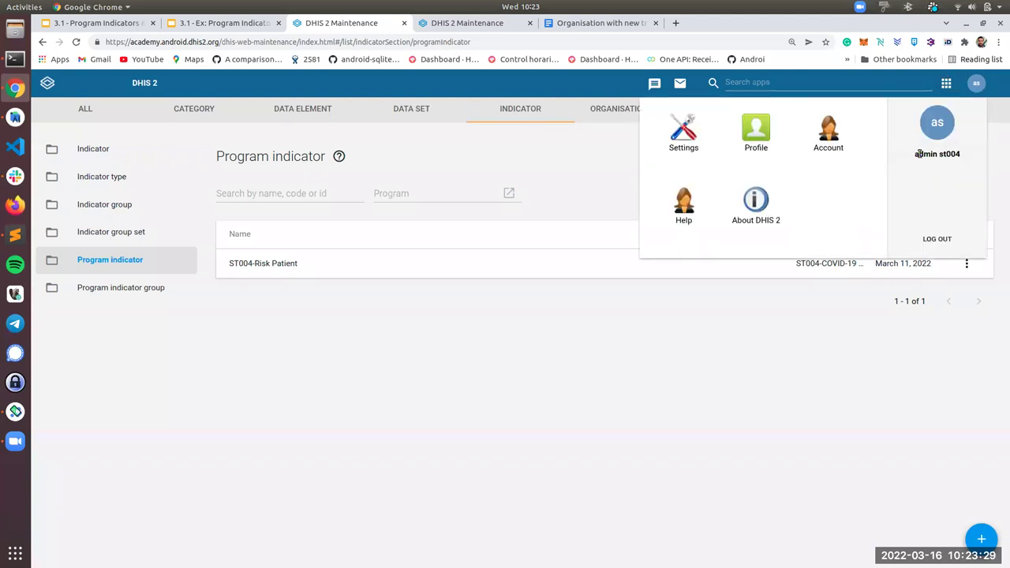
pyautogui.moveTo(919, 154); pyautogui.dragTo(958, 154)
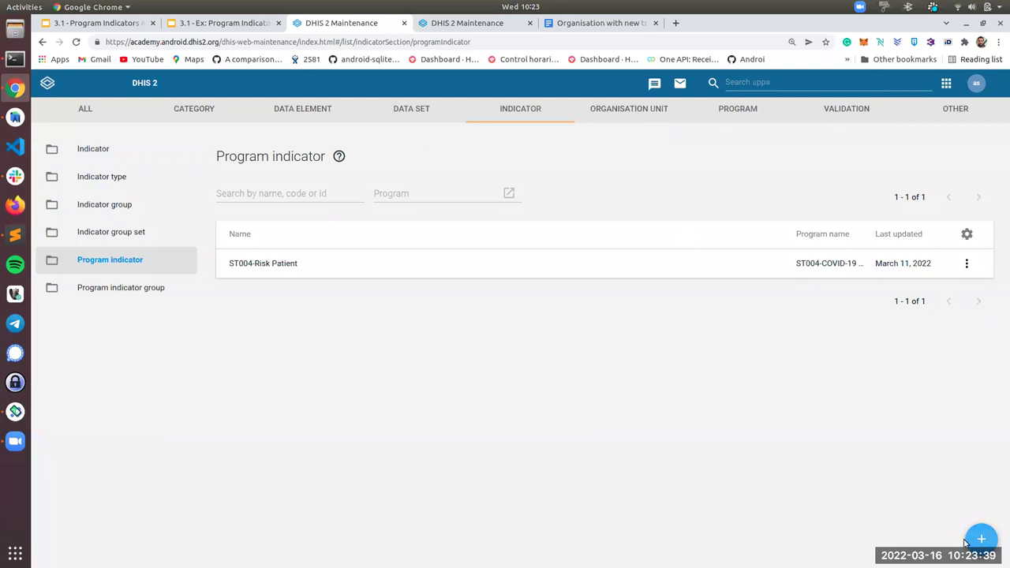
# - Open the ST004-Risk Patient indicator's edit form and scroll through its fields
pyautogui.click(328, 264)
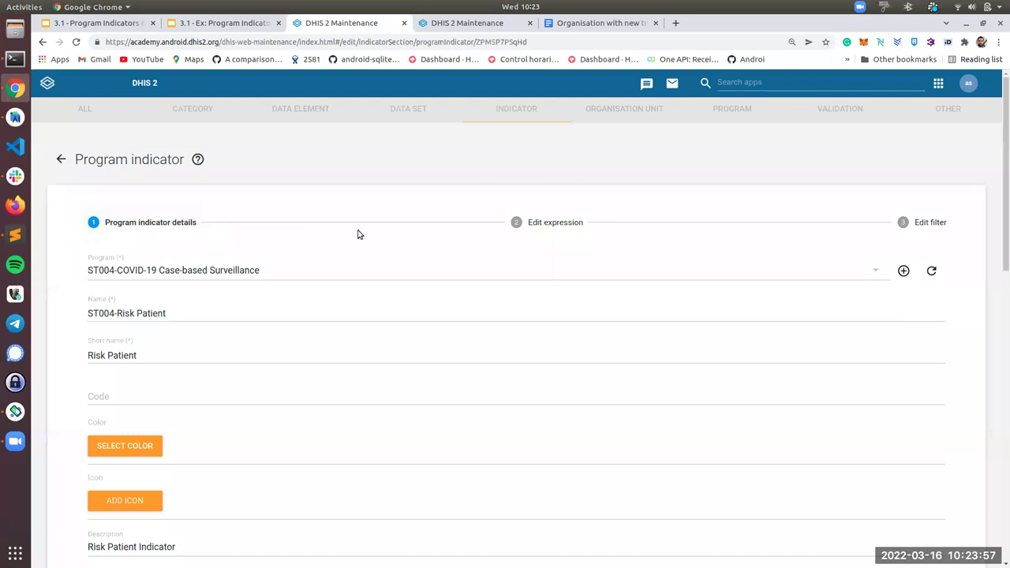
pyautogui.scroll(-1, 455, 223)
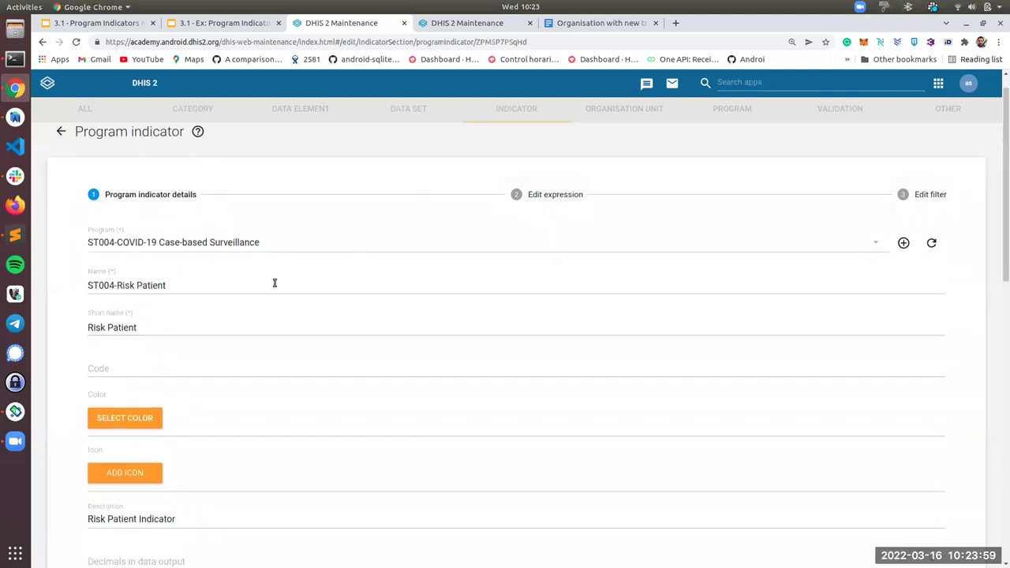
pyautogui.scroll(-1, 150, 251)
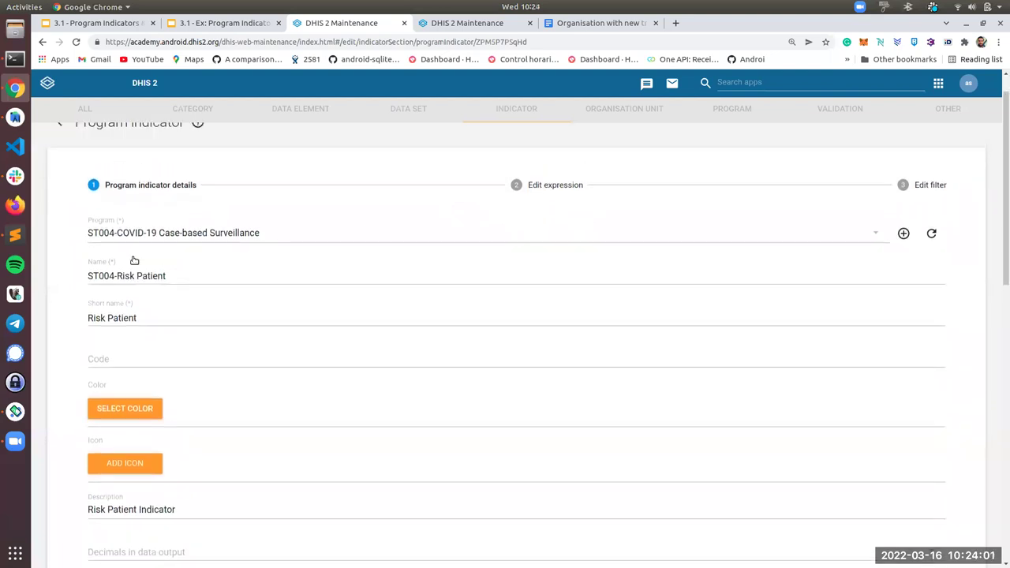
pyautogui.scroll(1, 127, 262)
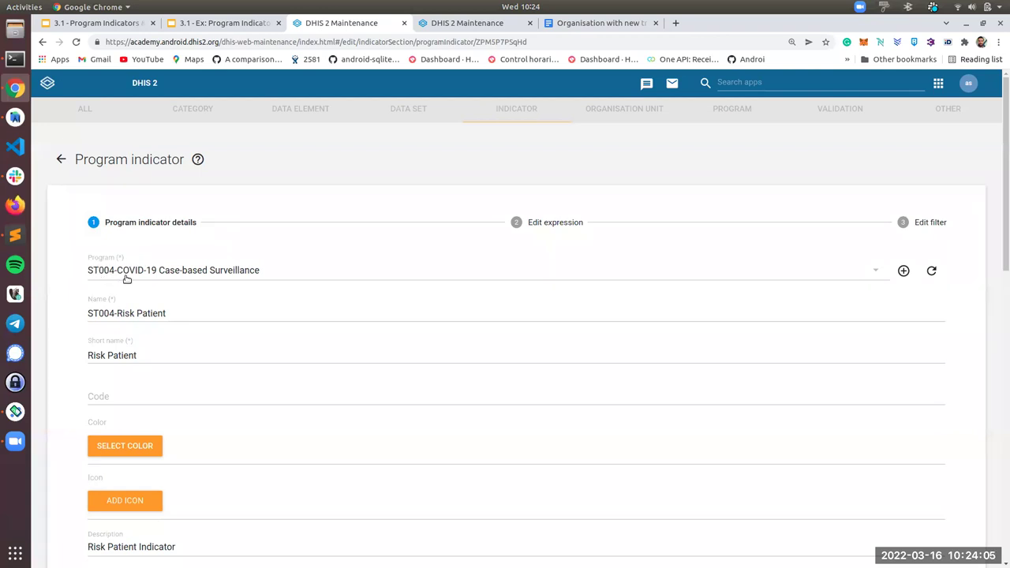
pyautogui.scroll(-1, 91, 281)
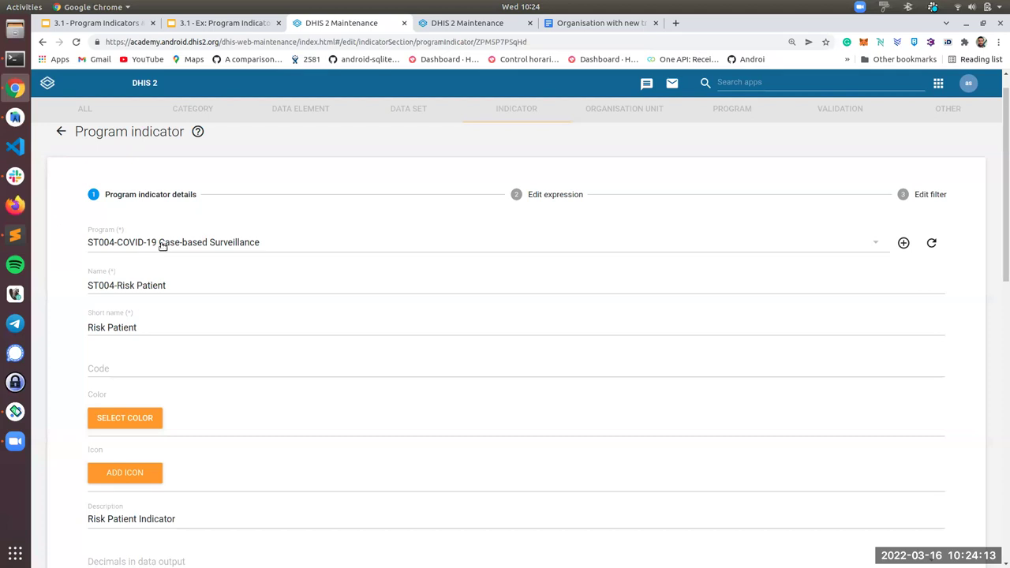
pyautogui.scroll(-1, 224, 251)
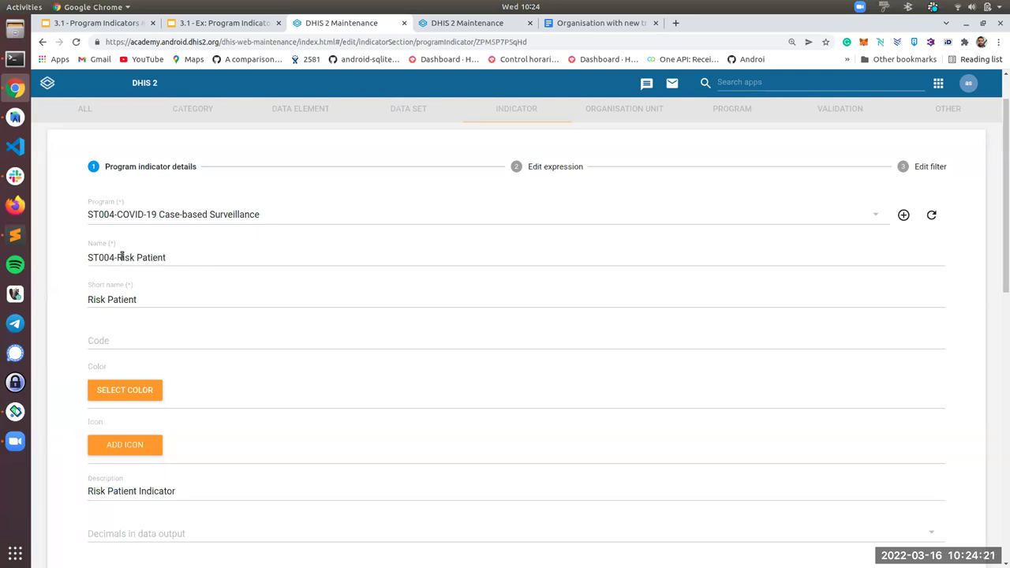
# - Point out the ST004 prefix in the indicator name and quit the distracting background tray app
pyautogui.moveTo(115, 257); pyautogui.dragTo(84, 257)
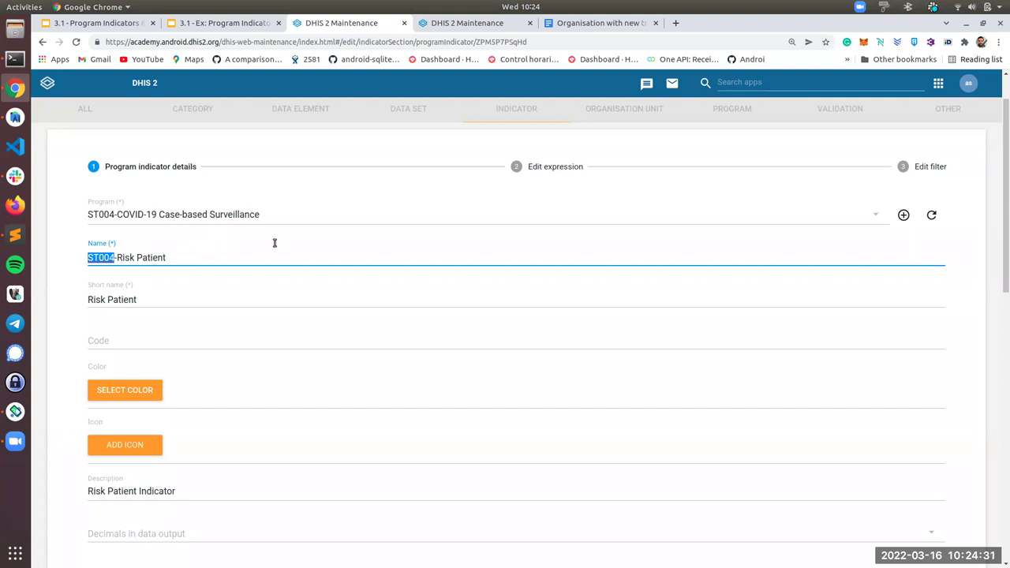
pyautogui.click(934, 8)
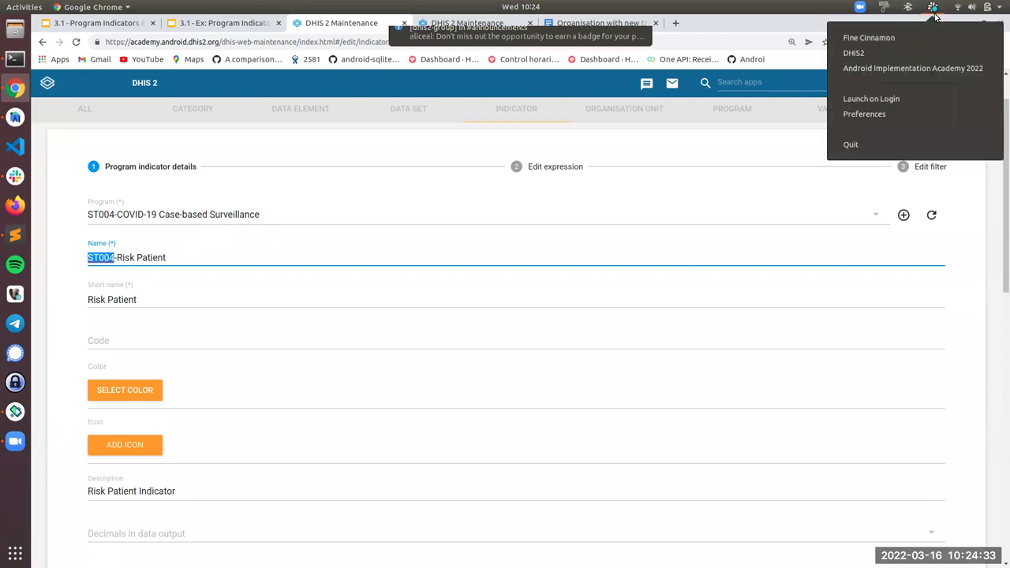
pyautogui.click(915, 141)
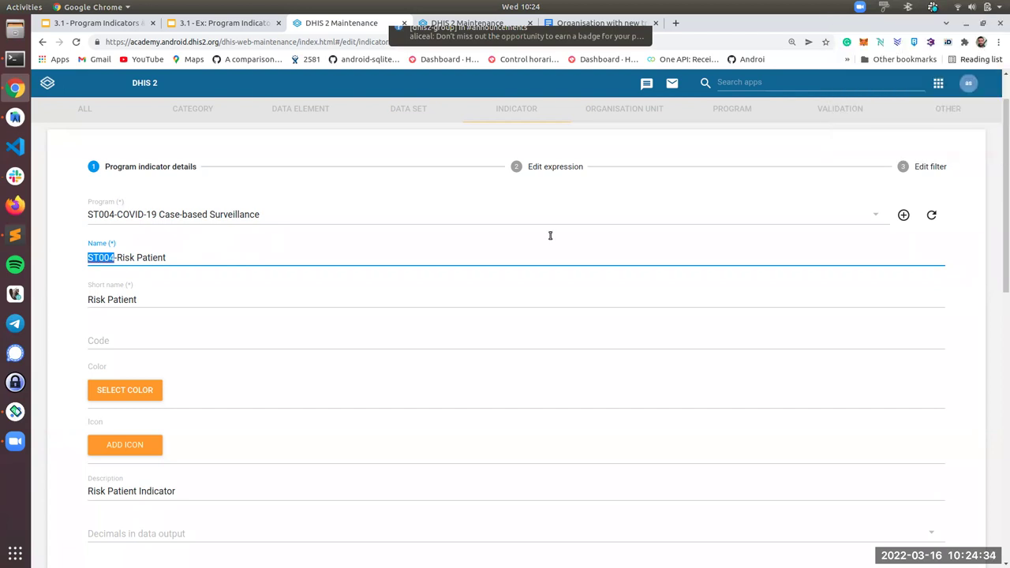
# - Review the short name and toggle Display in form, leaving it checked
pyautogui.click(253, 297)
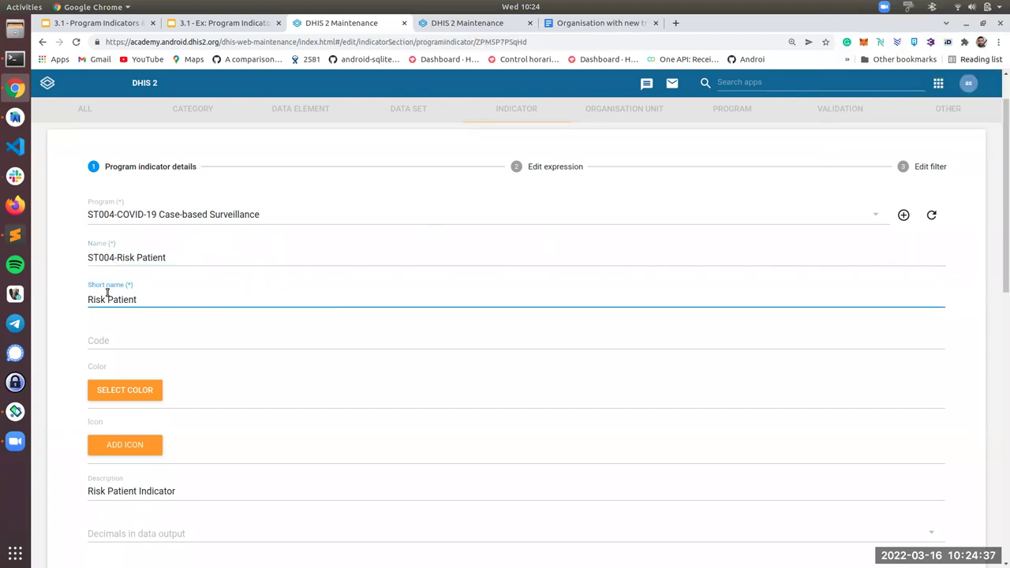
pyautogui.moveTo(144, 303); pyautogui.dragTo(87, 302)
pyautogui.scroll(-1, 165, 289)
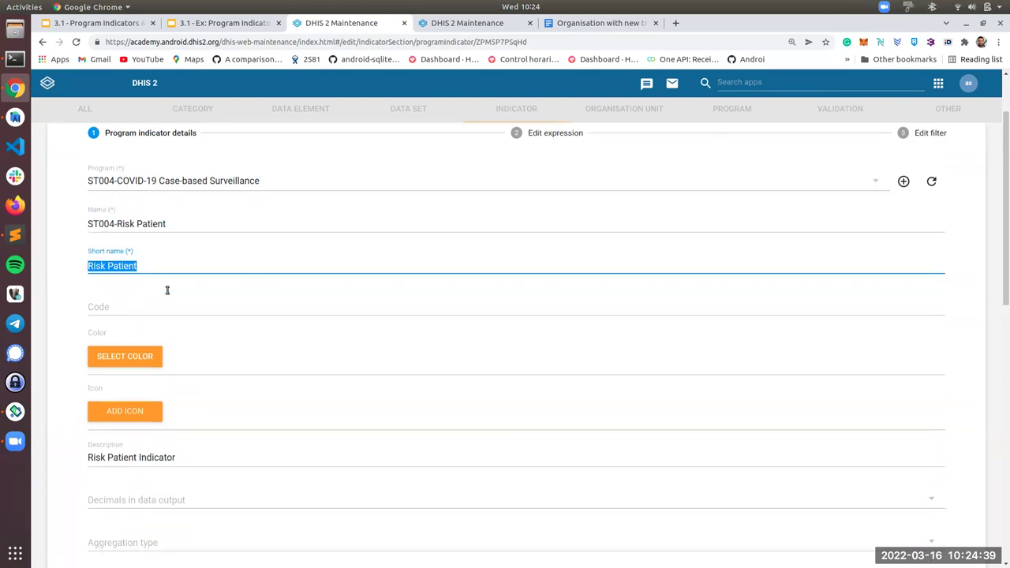
pyautogui.scroll(-5, 167, 290)
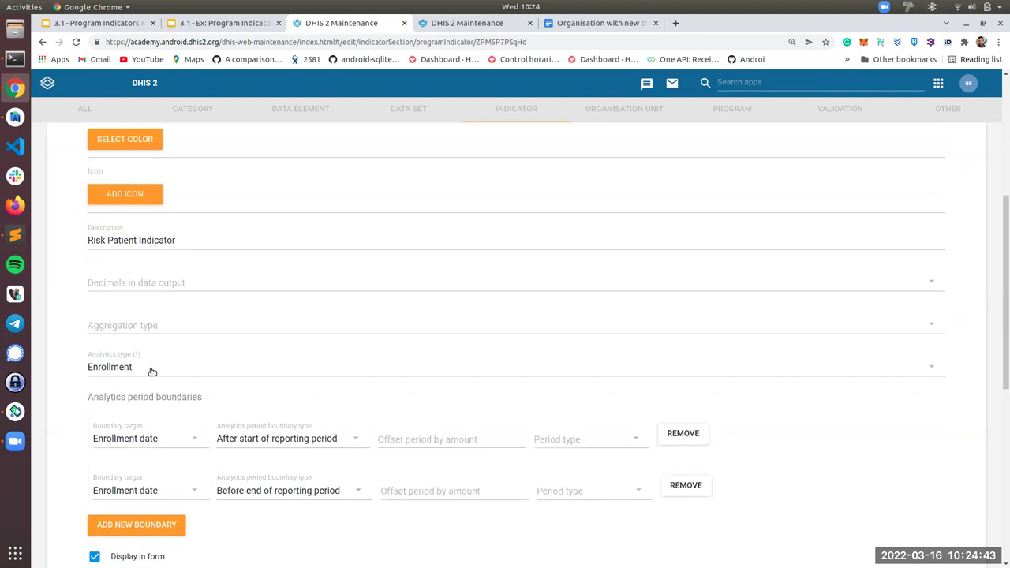
pyautogui.scroll(-2, 152, 372)
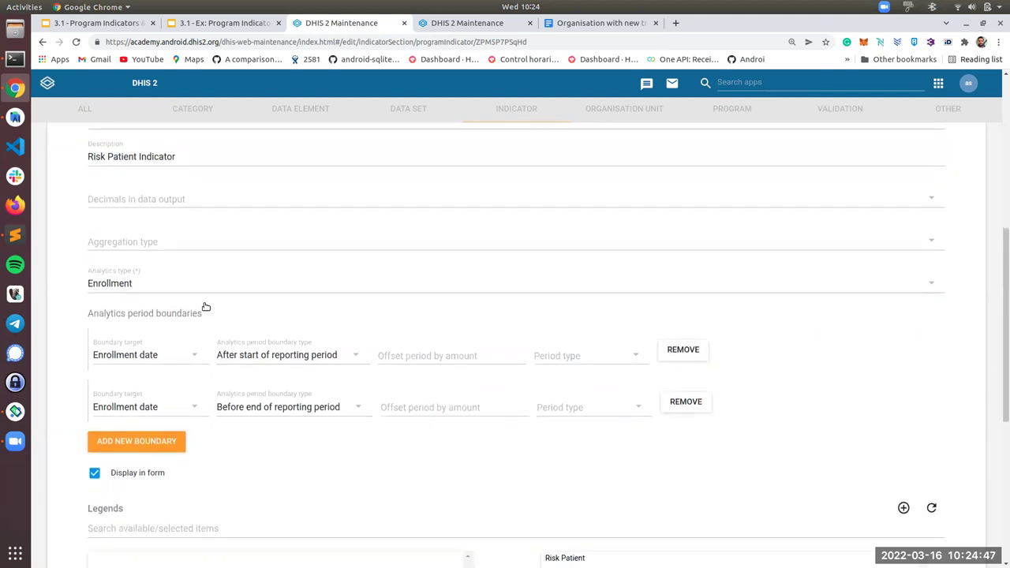
pyautogui.scroll(-1, 207, 305)
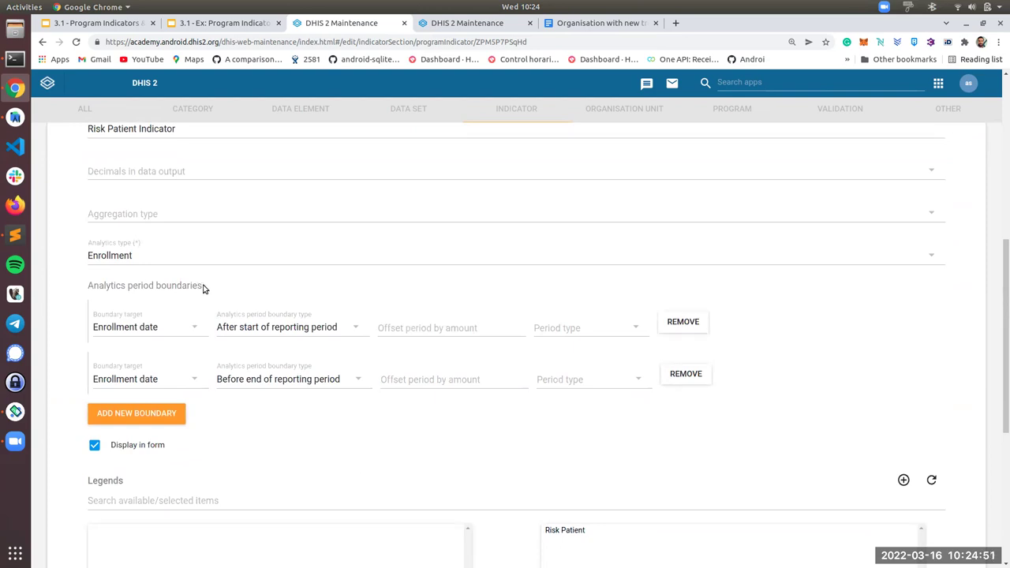
pyautogui.scroll(-1, 190, 418)
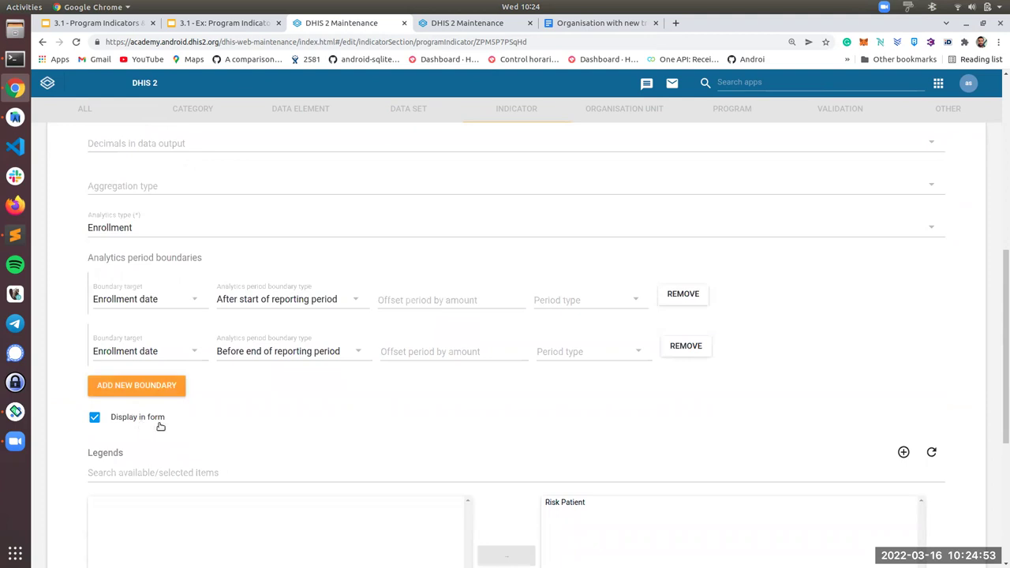
pyautogui.click(146, 419)
pyautogui.click(146, 419)
pyautogui.click(147, 419)
pyautogui.click(147, 419)
pyautogui.click(120, 419)
pyautogui.click(120, 420)
pyautogui.scroll(-2, 162, 395)
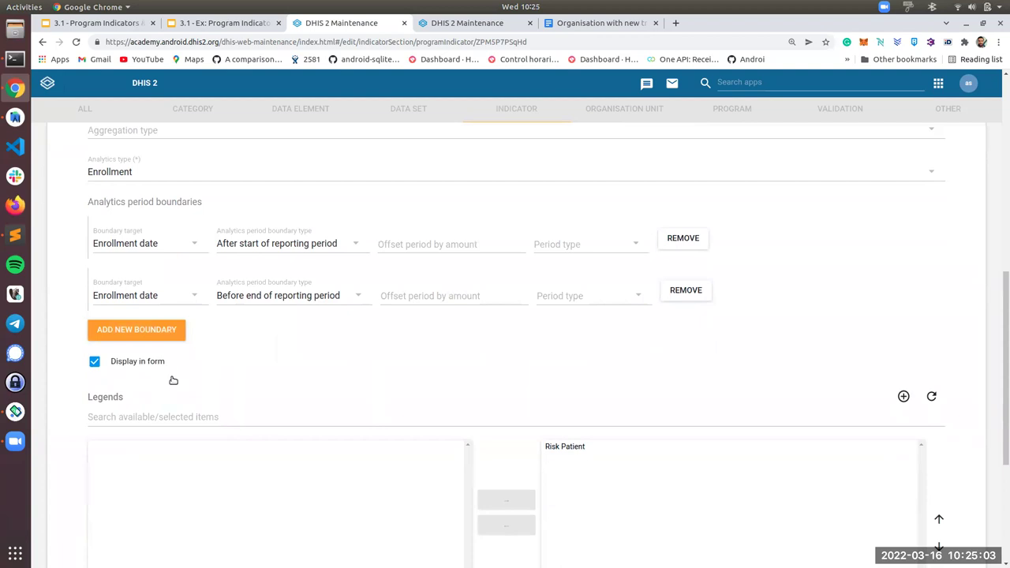
pyautogui.scroll(-2, 212, 347)
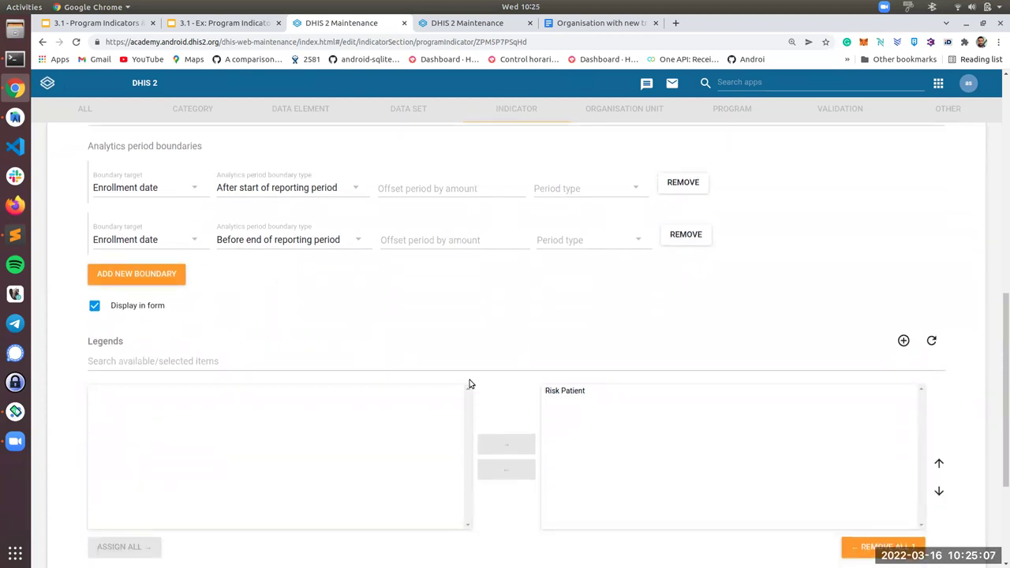
# - Assign the Risk Patient legend to the indicator's selected legends
pyautogui.click(557, 393)
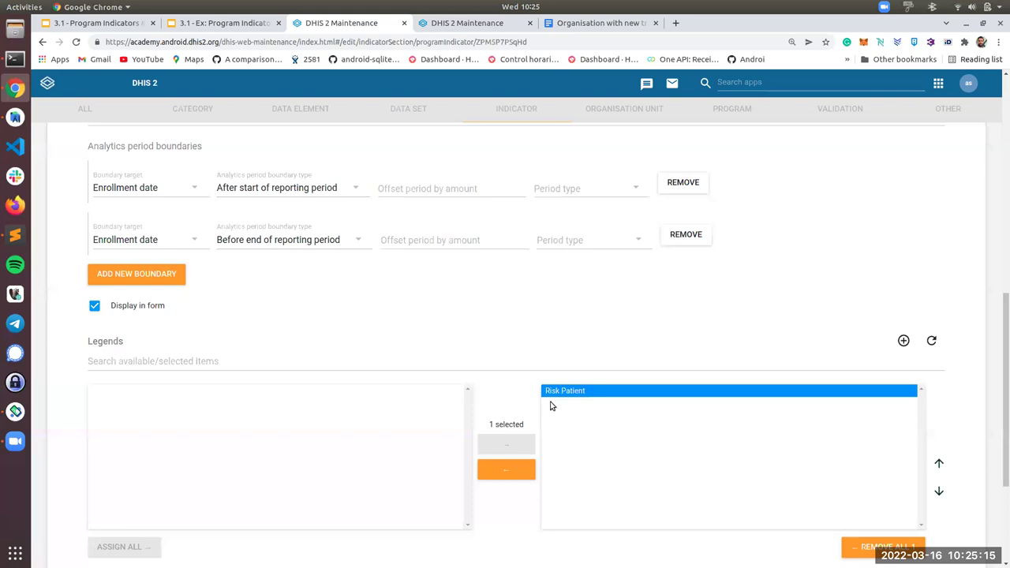
pyautogui.click(504, 472)
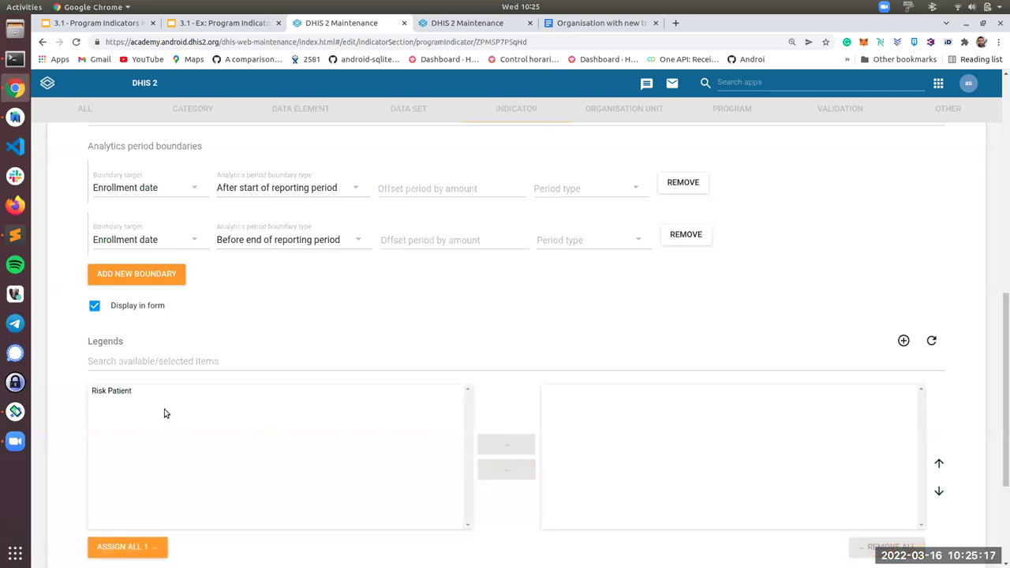
pyautogui.click(124, 390)
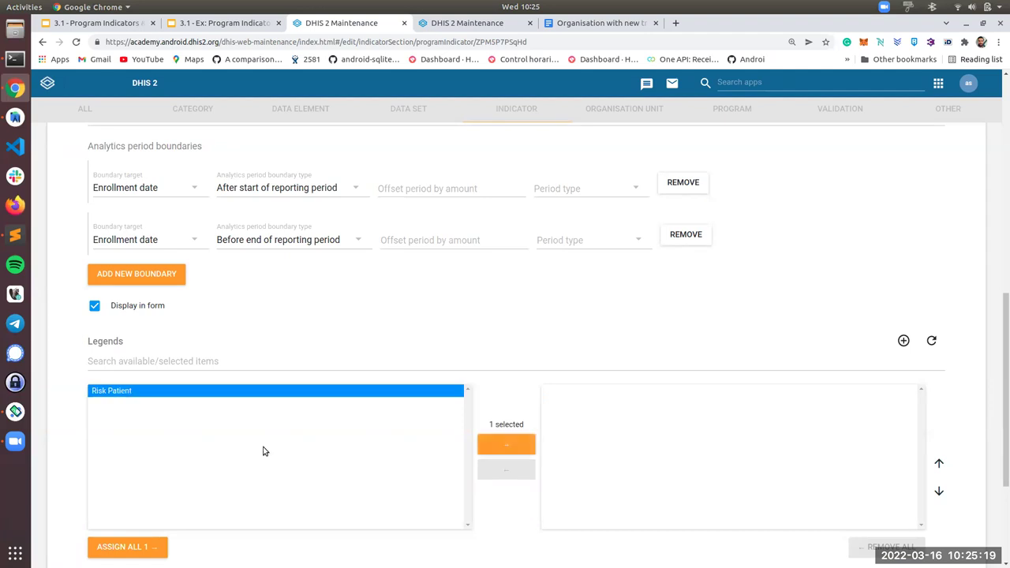
pyautogui.click(509, 458)
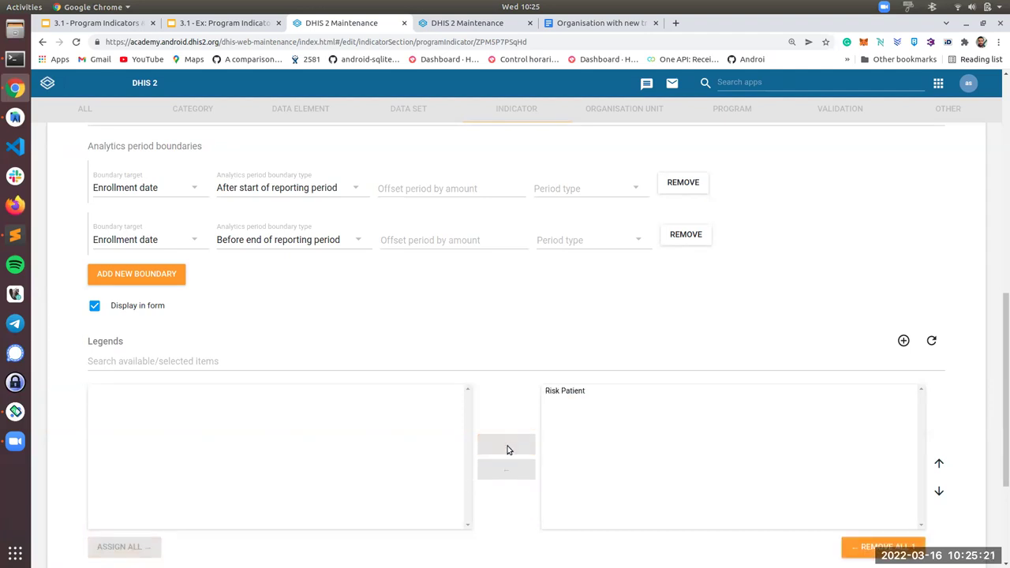
pyautogui.scroll(-1, 509, 452)
pyautogui.scroll(-1, 497, 418)
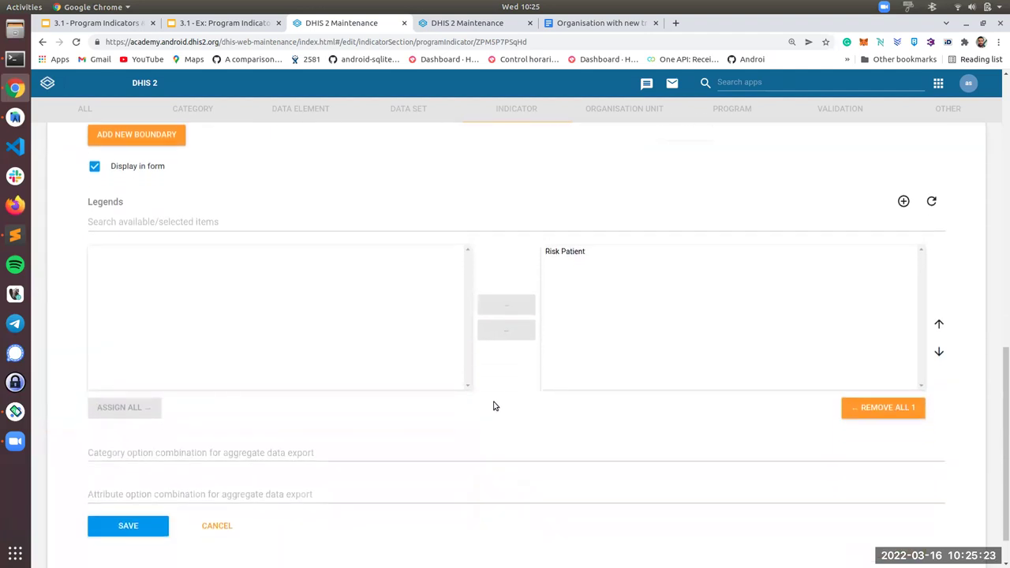
pyautogui.scroll(6, 494, 405)
pyautogui.scroll(3, 495, 402)
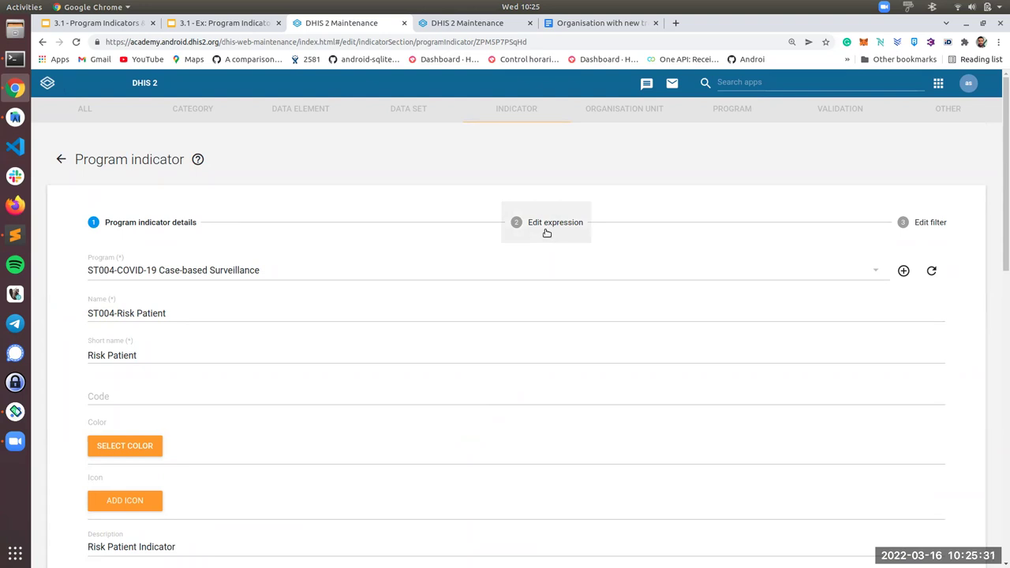
# - Cut the old d2:condition age expression out of the expression step
pyautogui.click(547, 233)
pyautogui.tripleClick(498, 445)
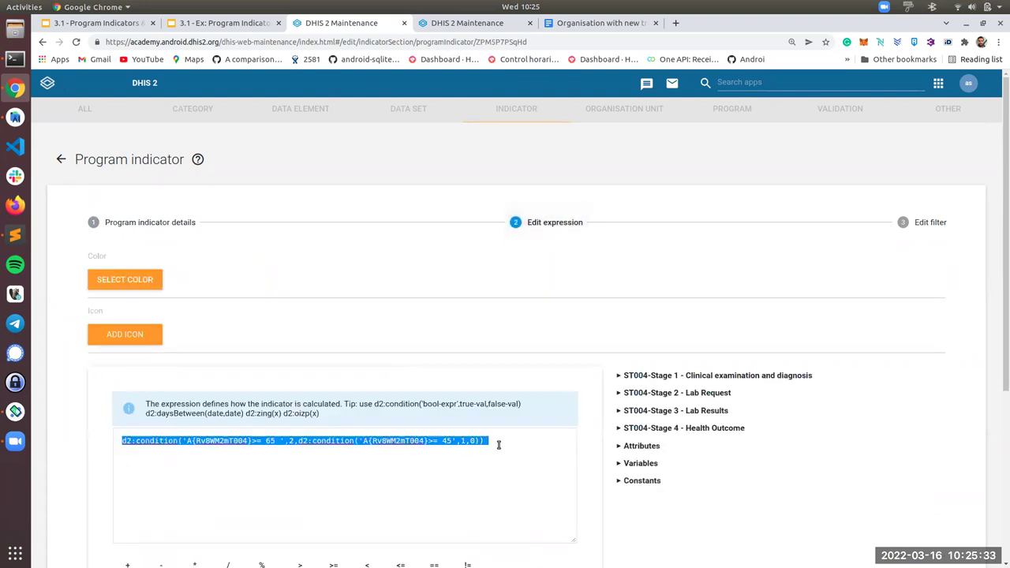
pyautogui.hotkey('ctrl', 'x')
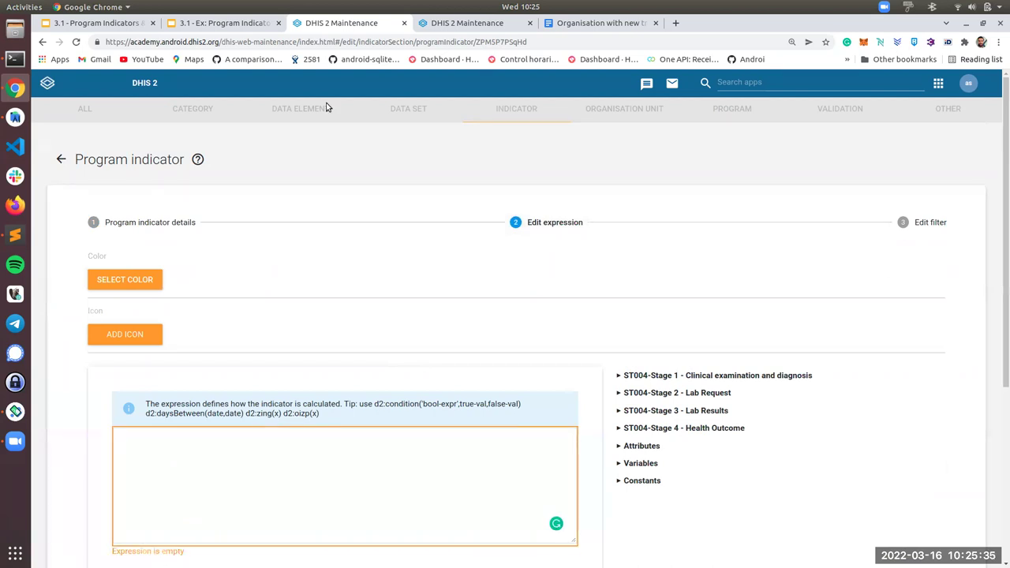
pyautogui.click(263, 27)
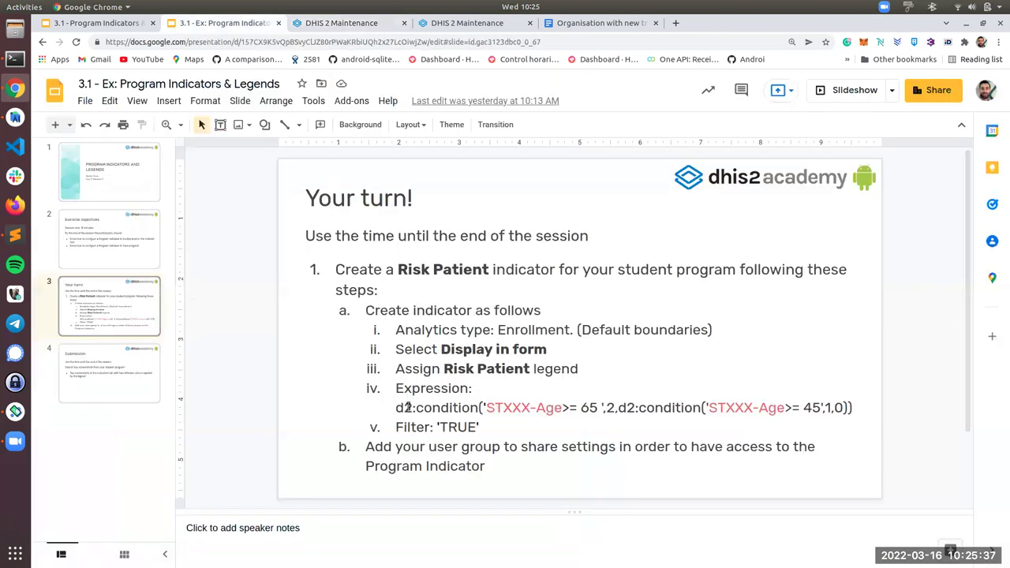
pyautogui.moveTo(397, 408); pyautogui.dragTo(854, 409)
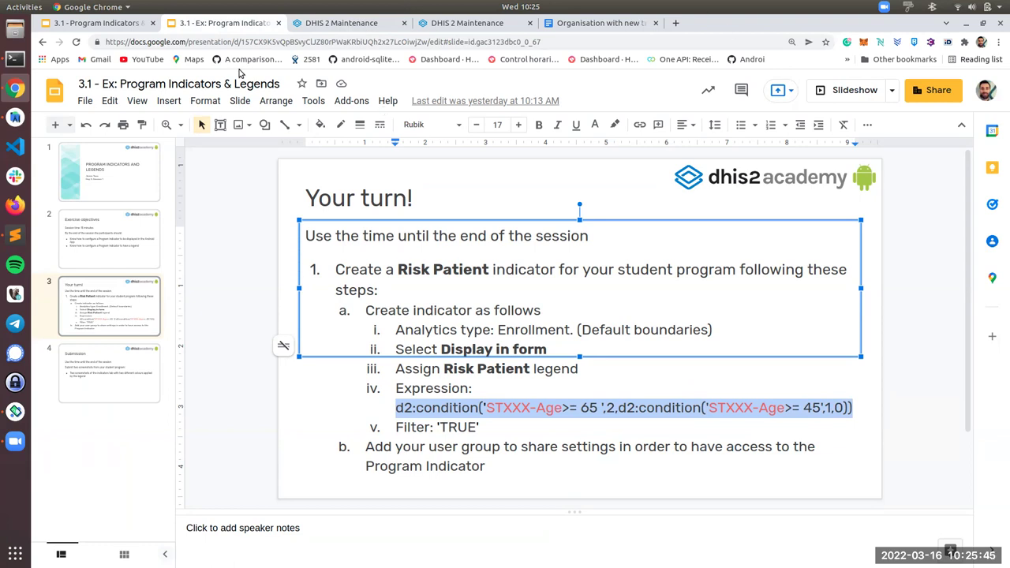
pyautogui.hotkey('alt', 'Tab')
pyautogui.press('super+Down')
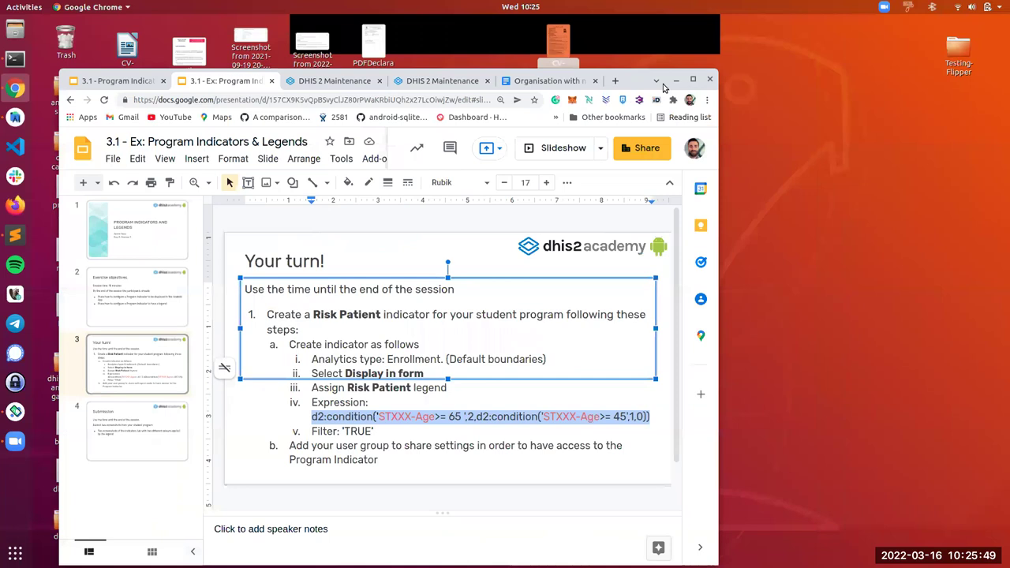
pyautogui.hotkey('ctrl', 'Tab')
# - Paste the copied nested d2:condition template into the empty expression
pyautogui.press('super+Up')
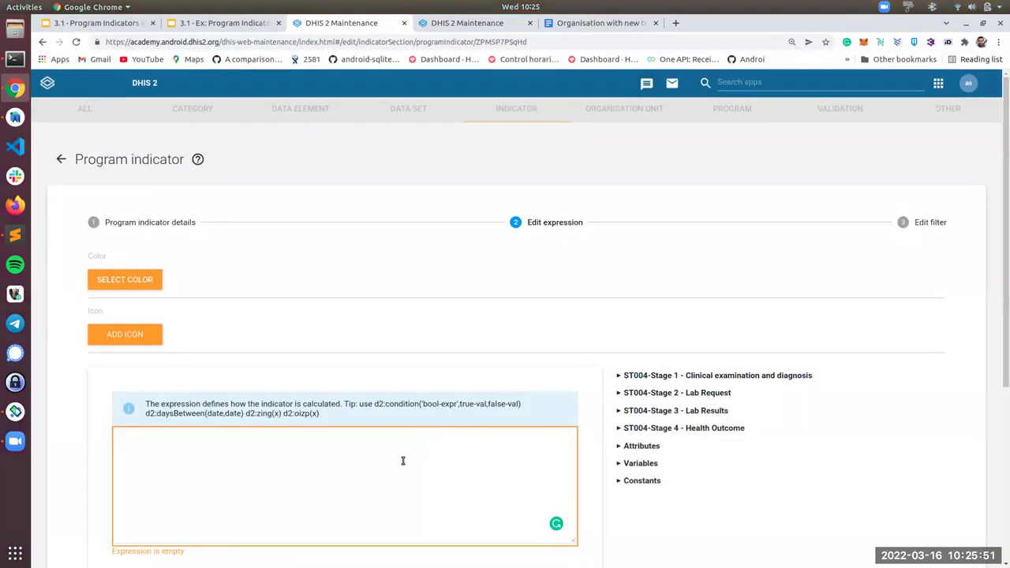
pyautogui.click(399, 465)
pyautogui.hotkey('ctrl', 'v')
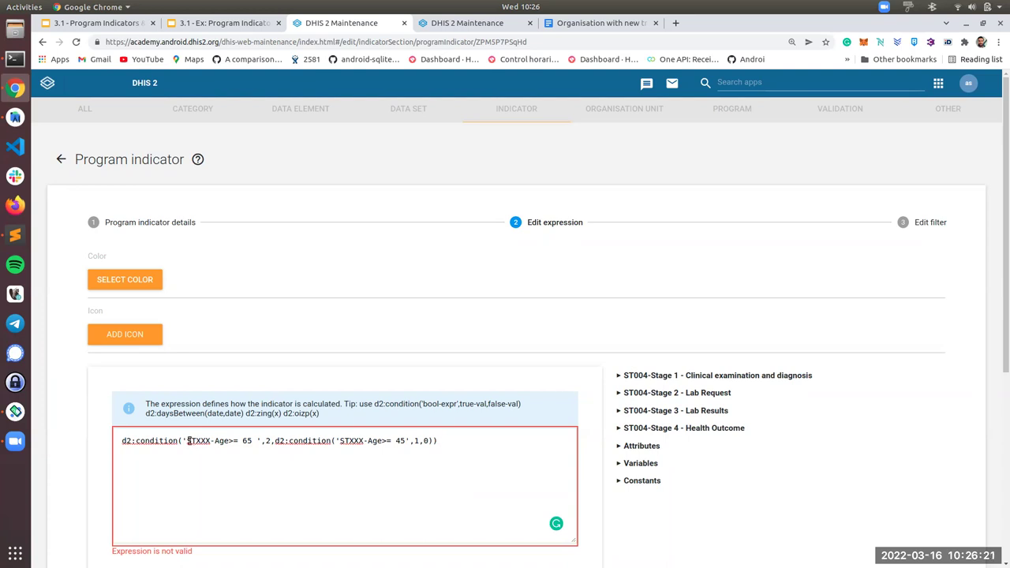
# - Point out the two STXXX-Age placeholders and the returned values 2, 1 and 0
pyautogui.moveTo(187, 441); pyautogui.dragTo(252, 443)
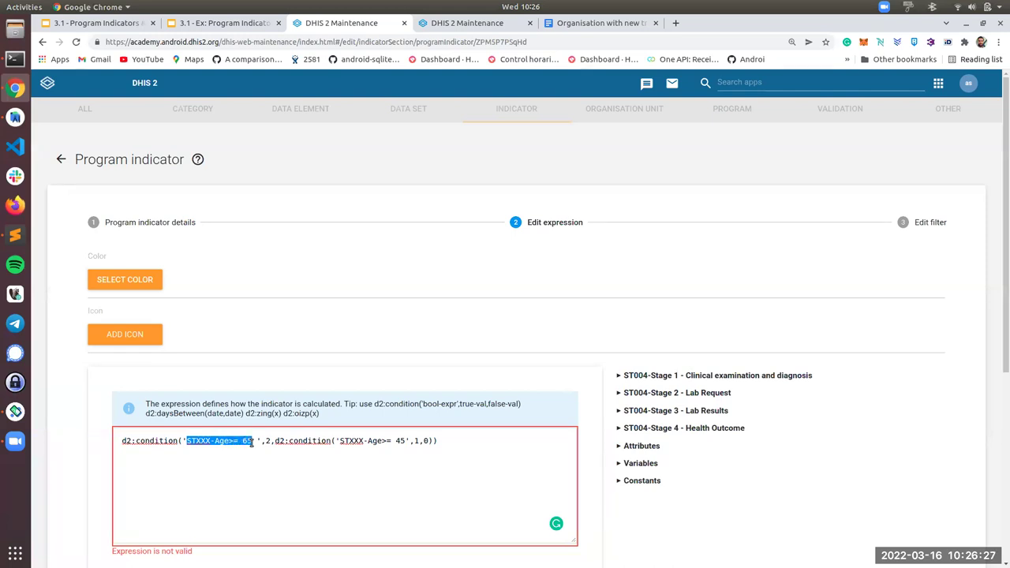
pyautogui.click(265, 440)
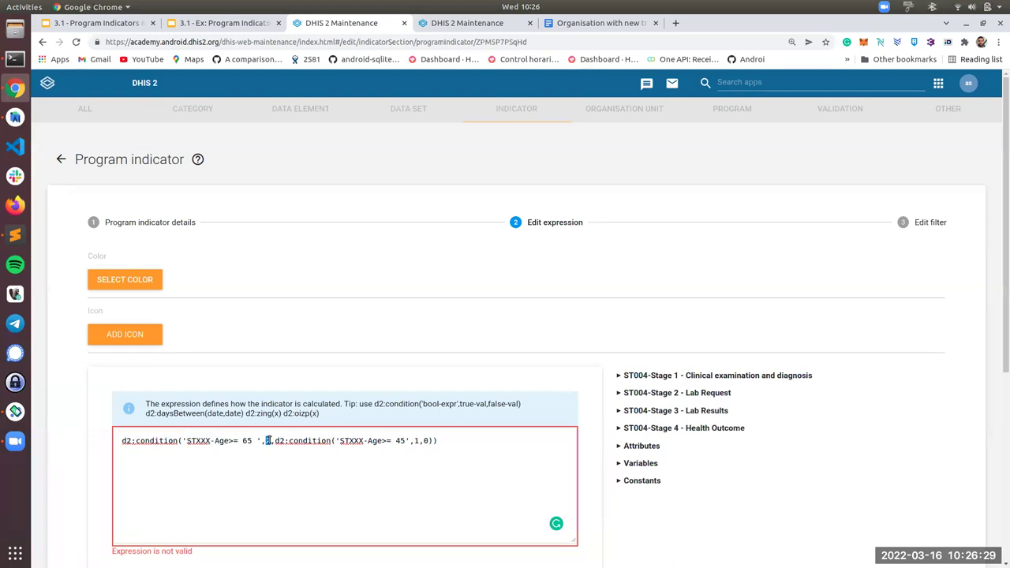
pyautogui.doubleClick(267, 440)
pyautogui.moveTo(340, 441); pyautogui.dragTo(400, 442)
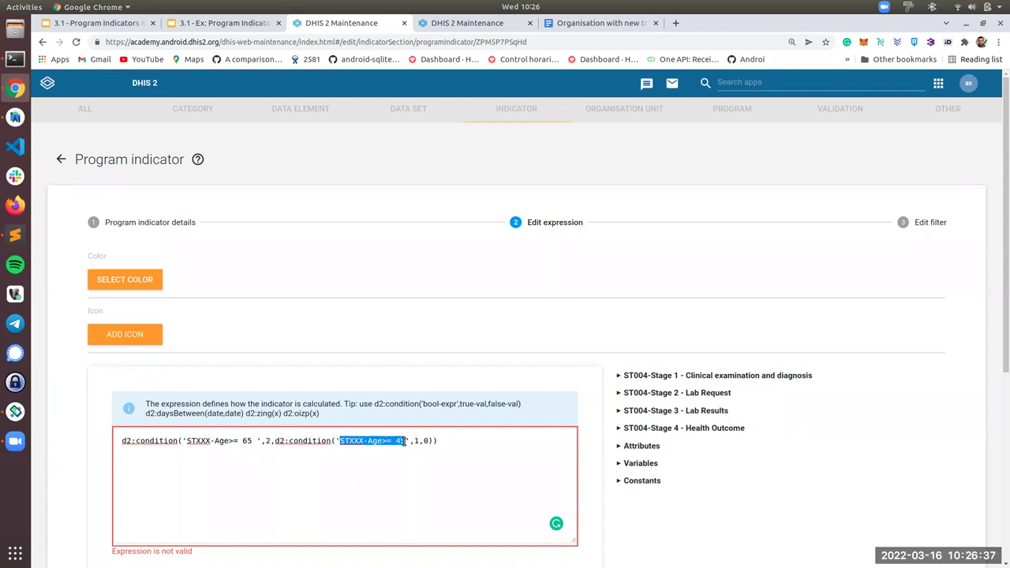
pyautogui.doubleClick(418, 440)
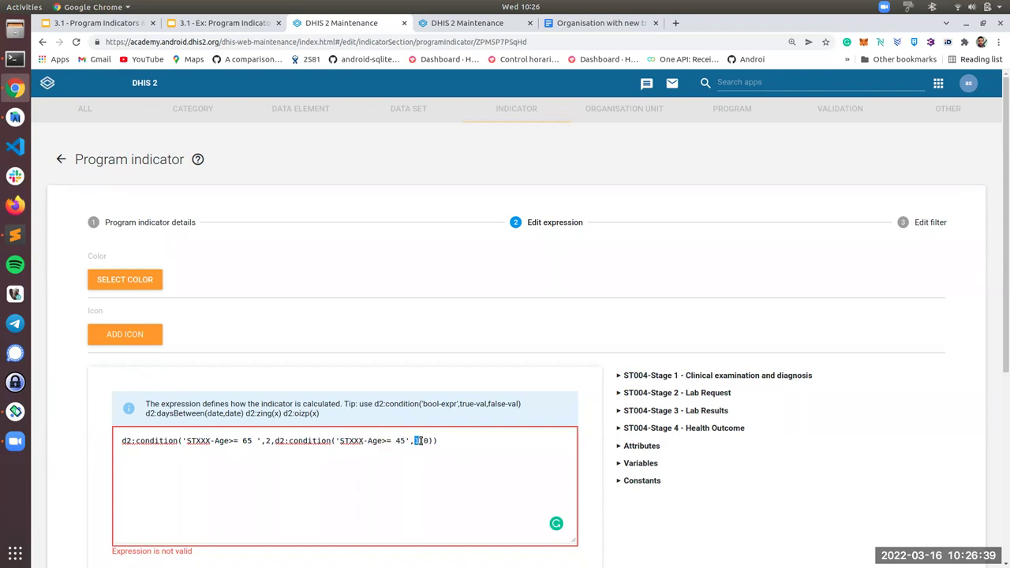
pyautogui.doubleClick(426, 440)
pyautogui.moveTo(187, 442); pyautogui.dragTo(231, 442)
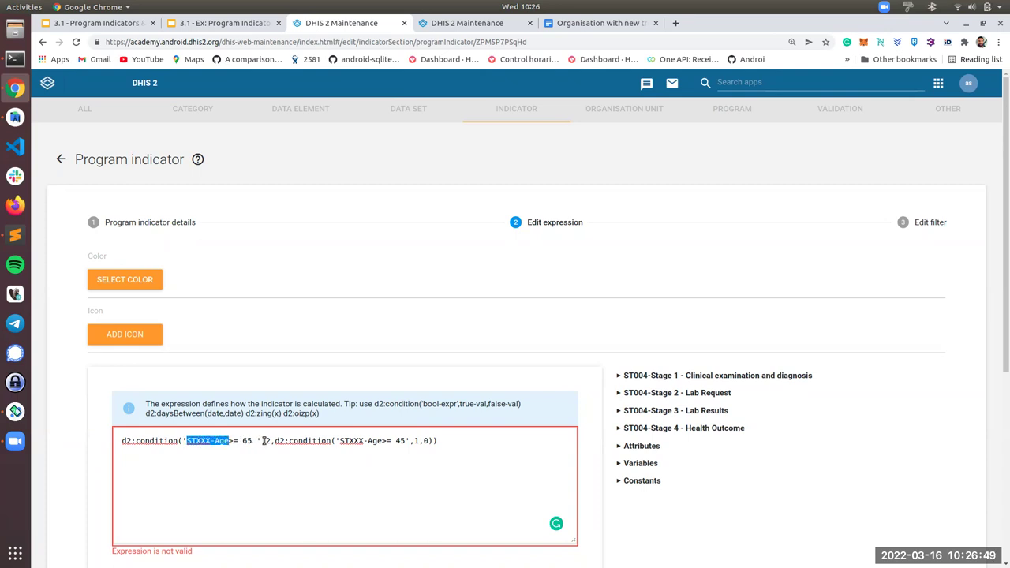
pyautogui.click(266, 442)
pyautogui.doubleClick(267, 442)
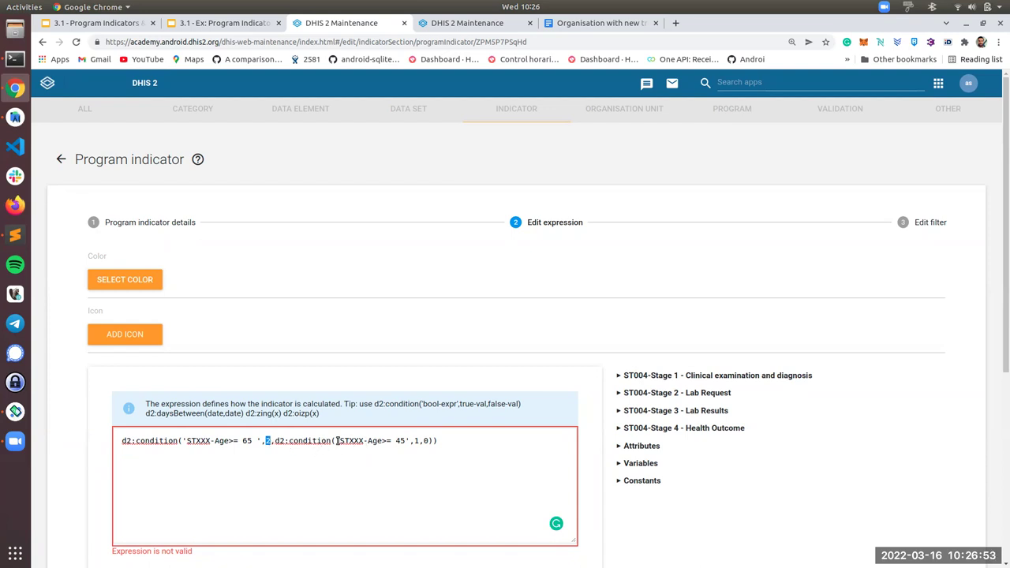
pyautogui.moveTo(340, 441); pyautogui.dragTo(420, 441)
# - Insert the ST004-Age attribute reference A{Rv8WM2mT004} from Attributes and cut it
pyautogui.click(443, 444)
pyautogui.scroll(-3, 430, 450)
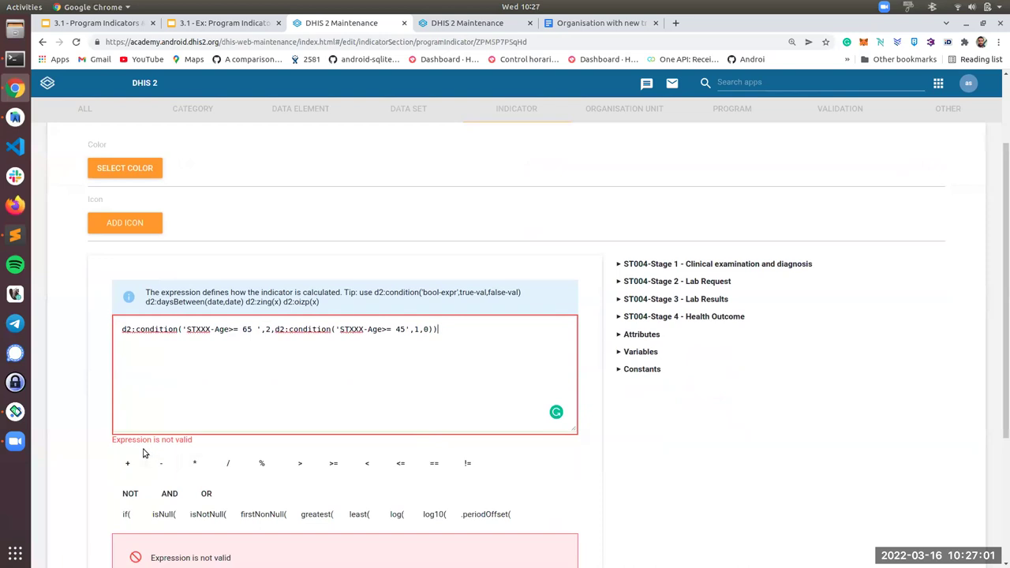
pyautogui.scroll(1, 273, 386)
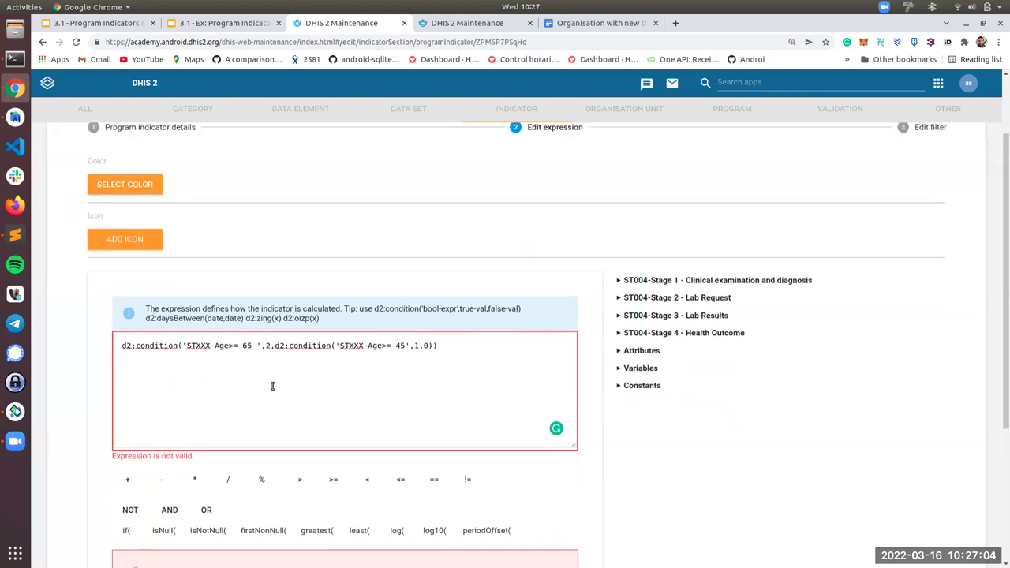
pyautogui.scroll(-1, 273, 391)
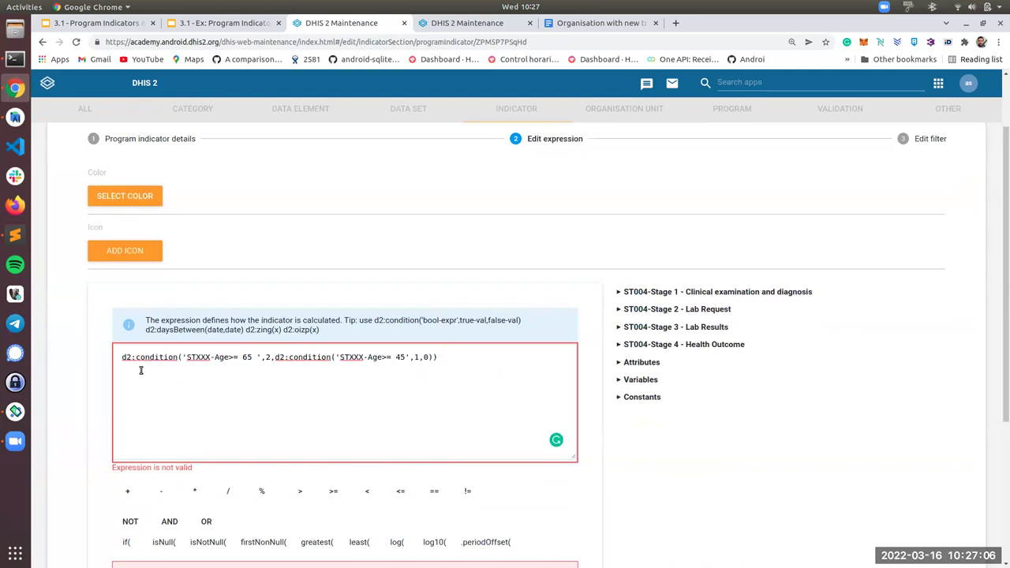
pyautogui.moveTo(188, 357); pyautogui.dragTo(229, 358)
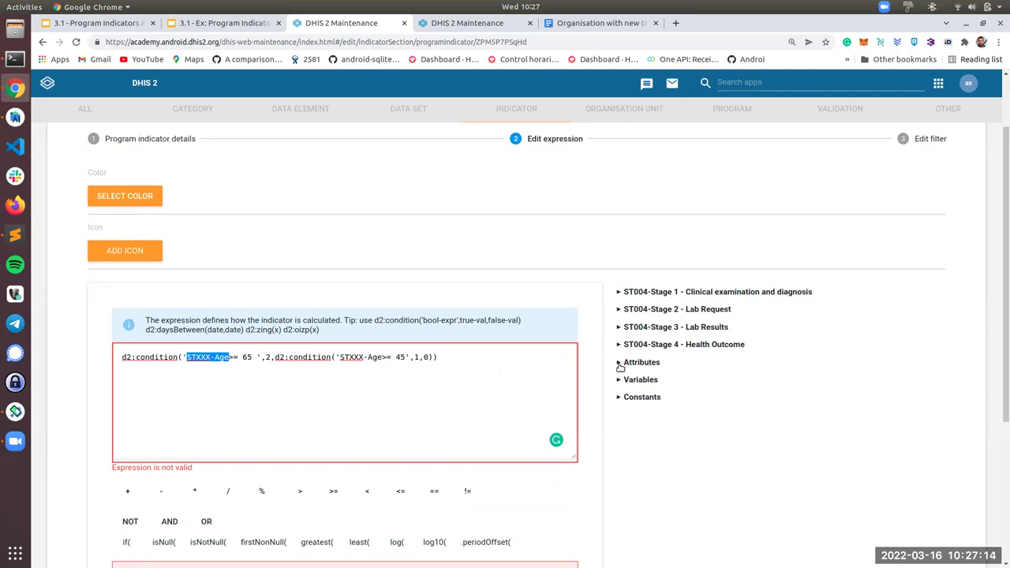
pyautogui.click(620, 365)
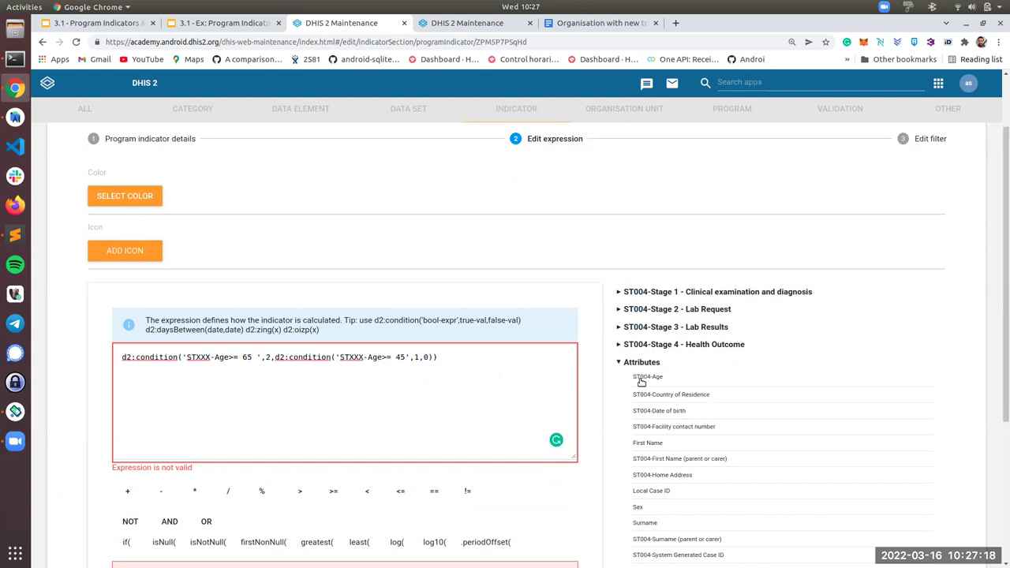
pyautogui.click(649, 379)
pyautogui.moveTo(506, 358); pyautogui.dragTo(437, 359)
pyautogui.hotkey('ctrl', 'c')
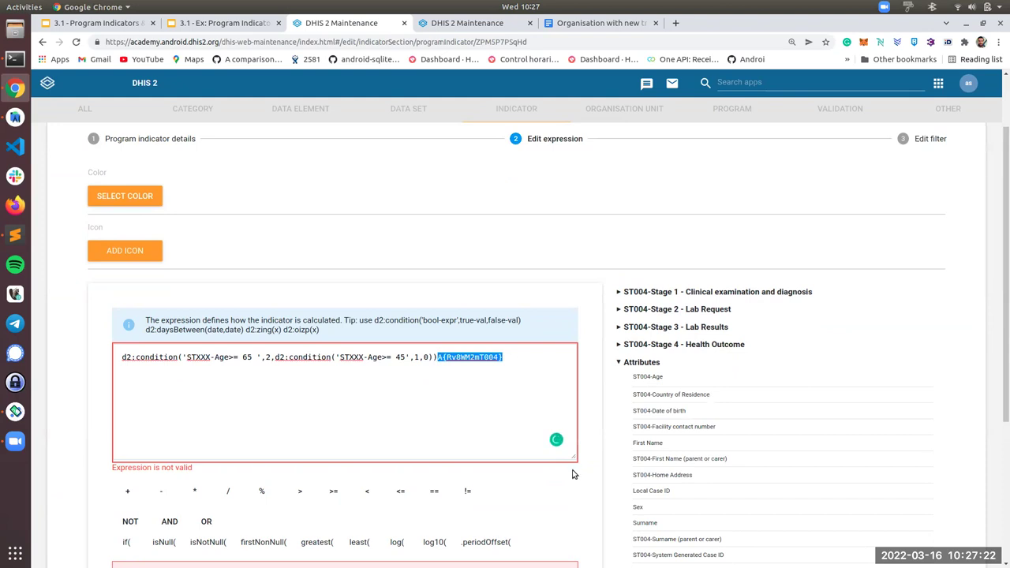
pyautogui.press('BackSpace')
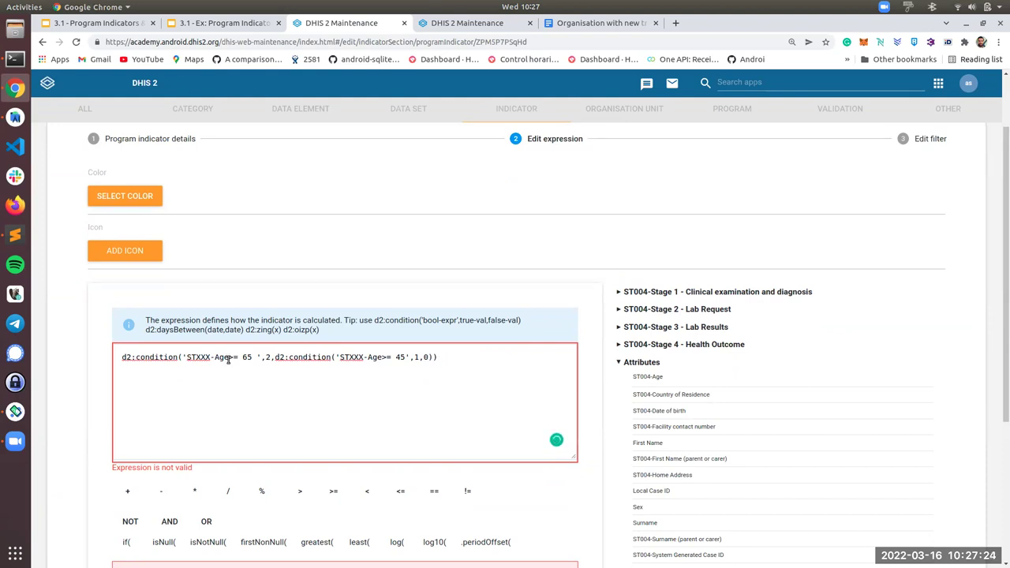
# - Paste the ST004-Age reference over both STXXX-Age placeholders
pyautogui.moveTo(229, 359); pyautogui.dragTo(186, 360)
pyautogui.hotkey('ctrl', 'v')
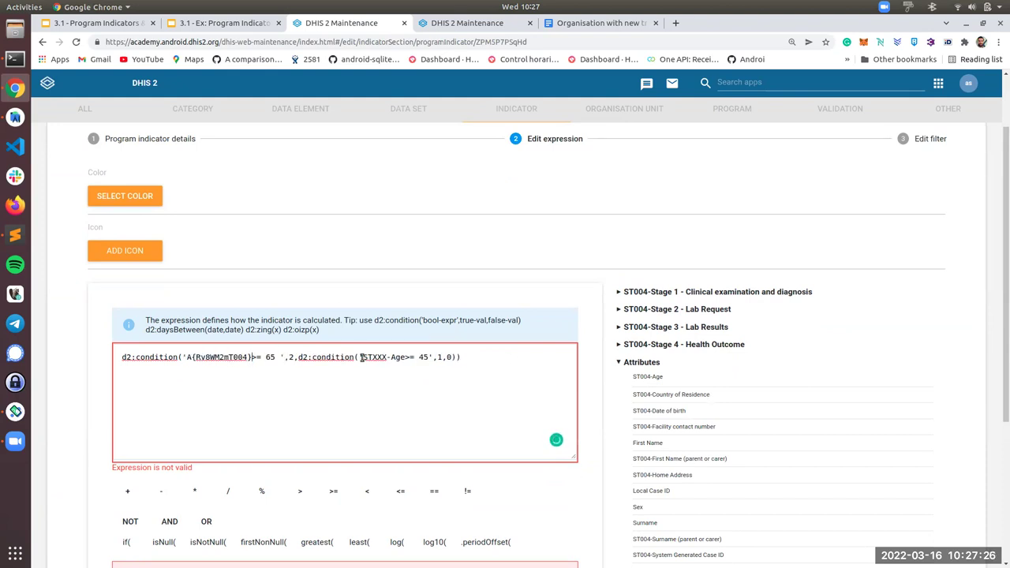
pyautogui.moveTo(363, 357); pyautogui.dragTo(409, 356)
pyautogui.hotkey('ctrl', 'v')
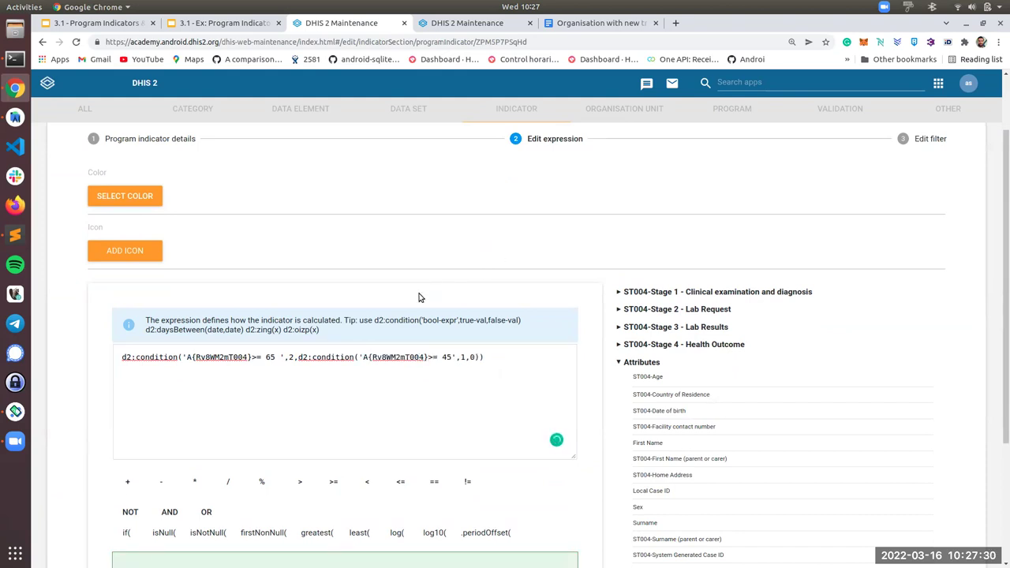
pyautogui.scroll(-3, 342, 379)
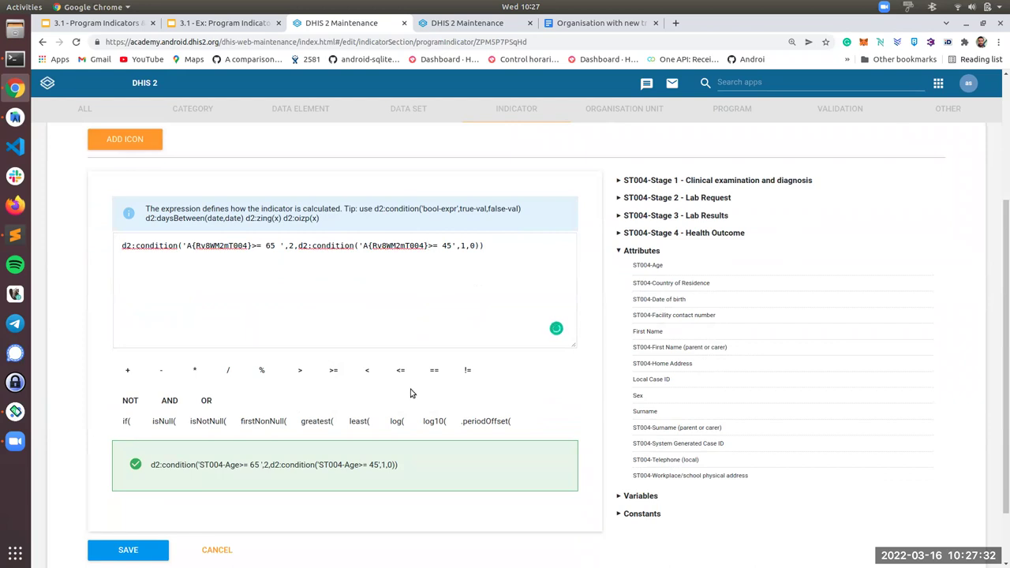
# - Replace the old filter with 'TRUE' in the Edit filter step and confirm it validates
pyautogui.scroll(4, 401, 339)
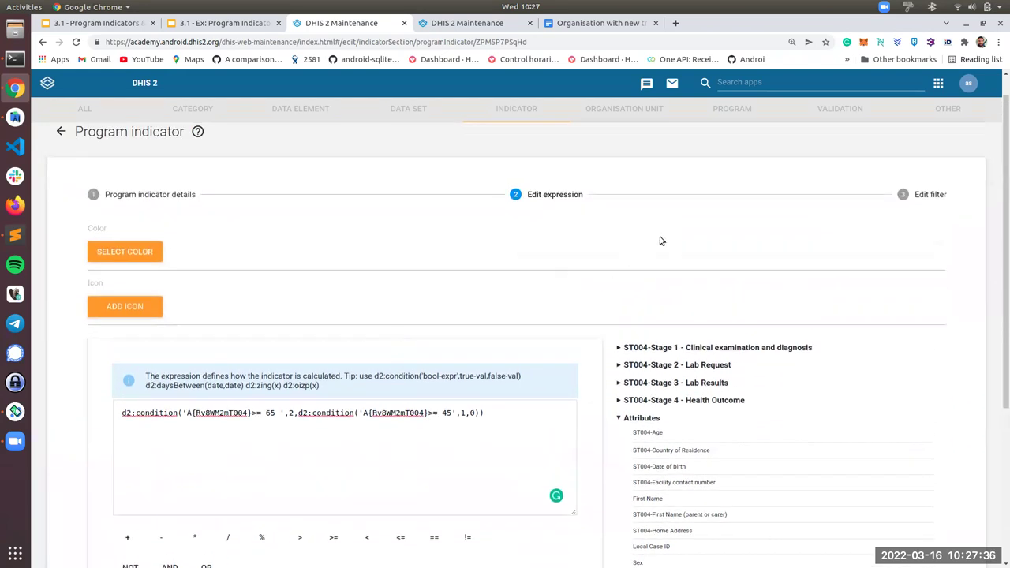
pyautogui.click(917, 194)
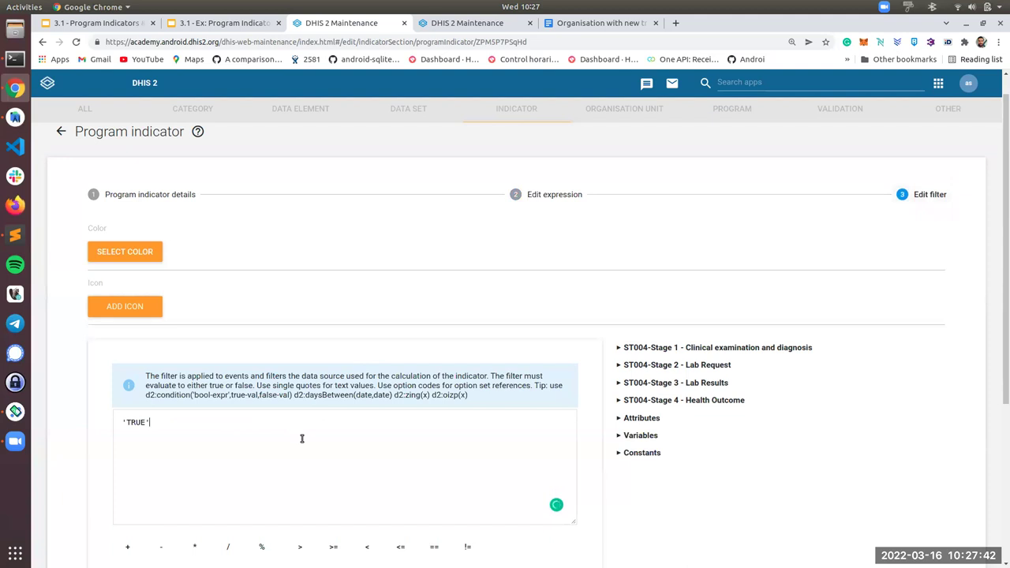
pyautogui.scroll(-2, 289, 440)
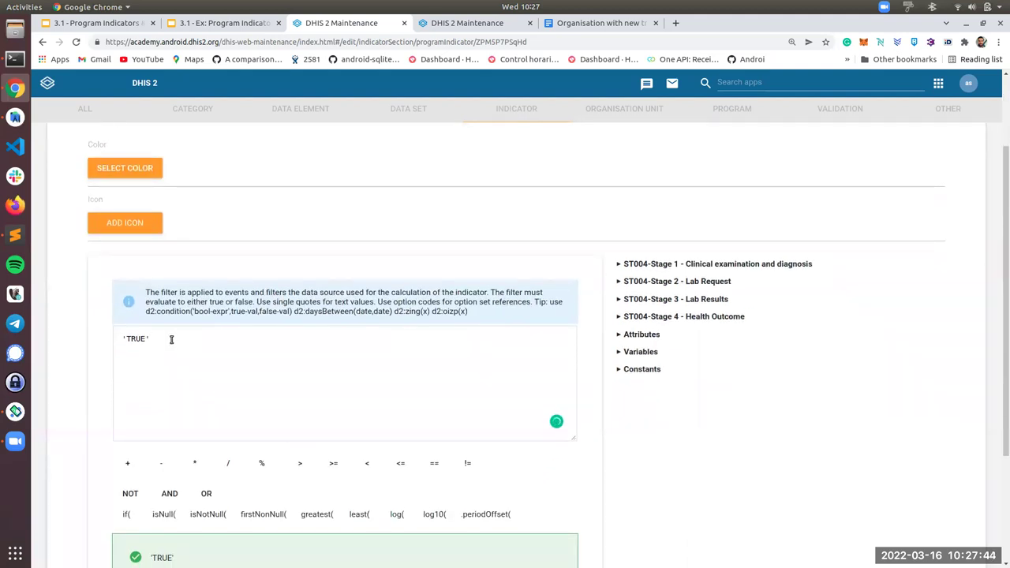
pyautogui.hotkey('shift', 'Left')
pyautogui.hotkey('shift', 'Left')
pyautogui.hotkey('shift', 'Left')
pyautogui.hotkey('shift', 'Left')
pyautogui.hotkey('shift', 'Left')
pyautogui.hotkey('shift', 'Left')
pyautogui.press('BackSpace')
pyautogui.scroll(-2, 194, 417)
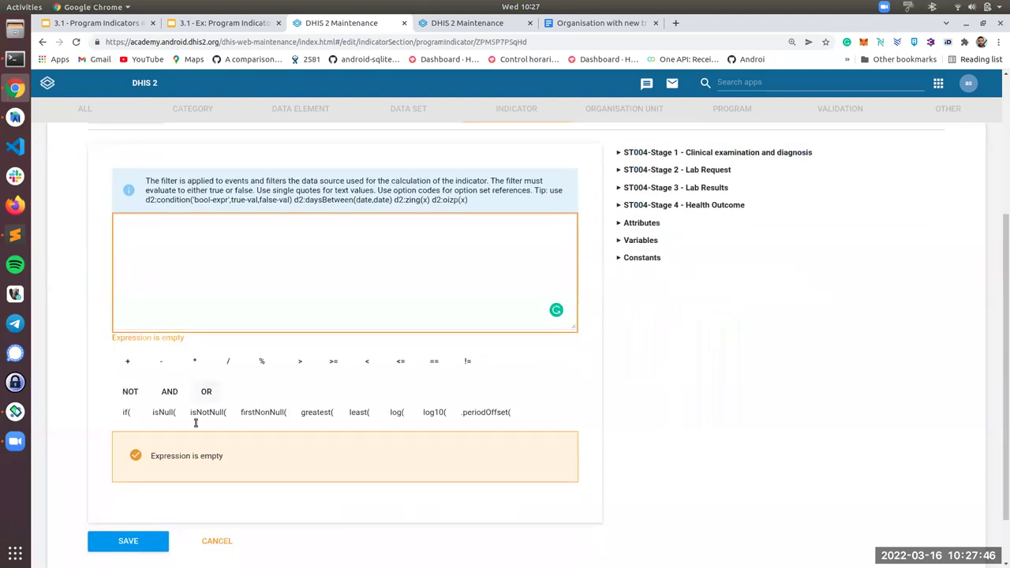
pyautogui.scroll(2, 268, 364)
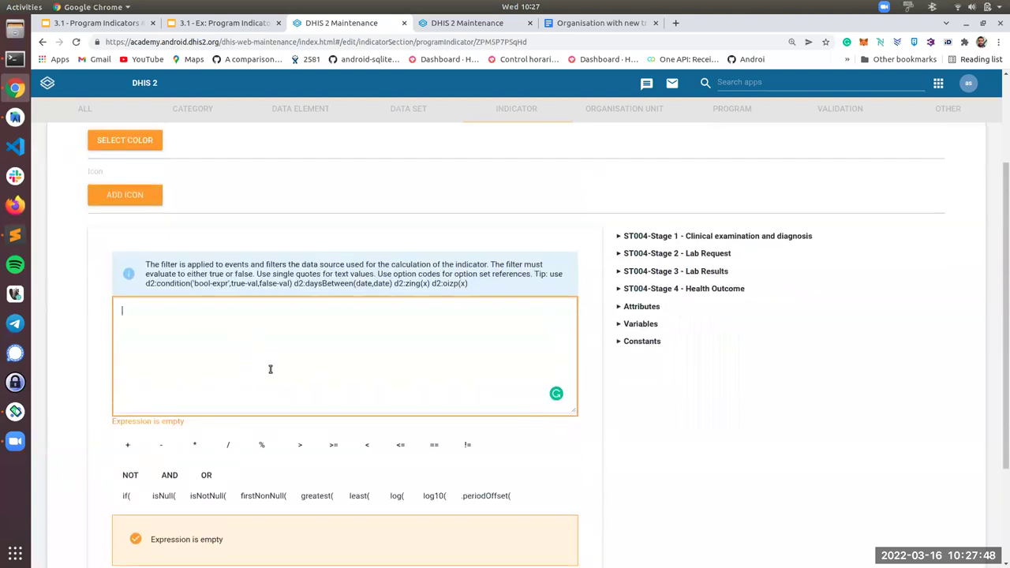
pyautogui.write("'TRUE'")
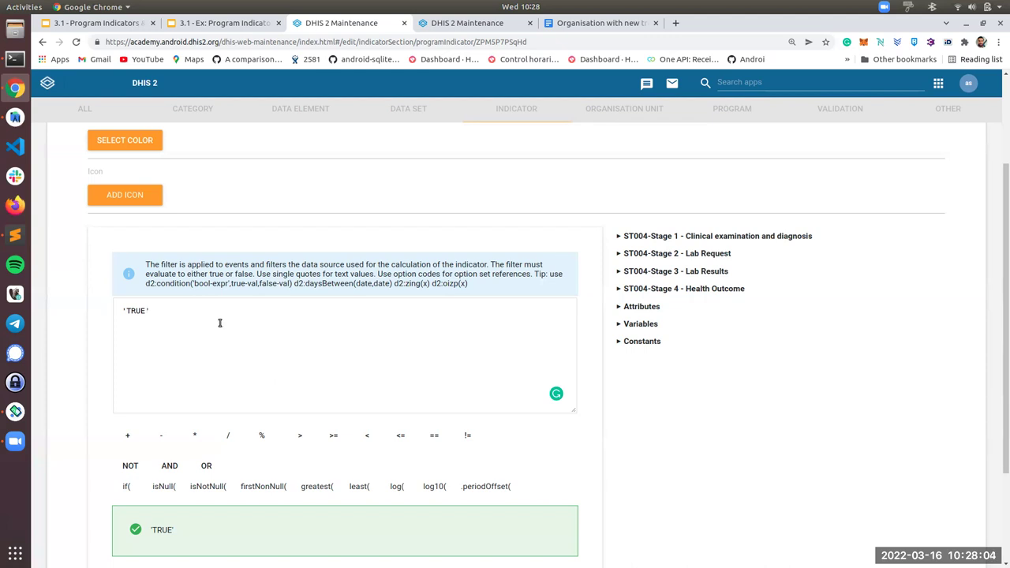
pyautogui.scroll(2, 247, 329)
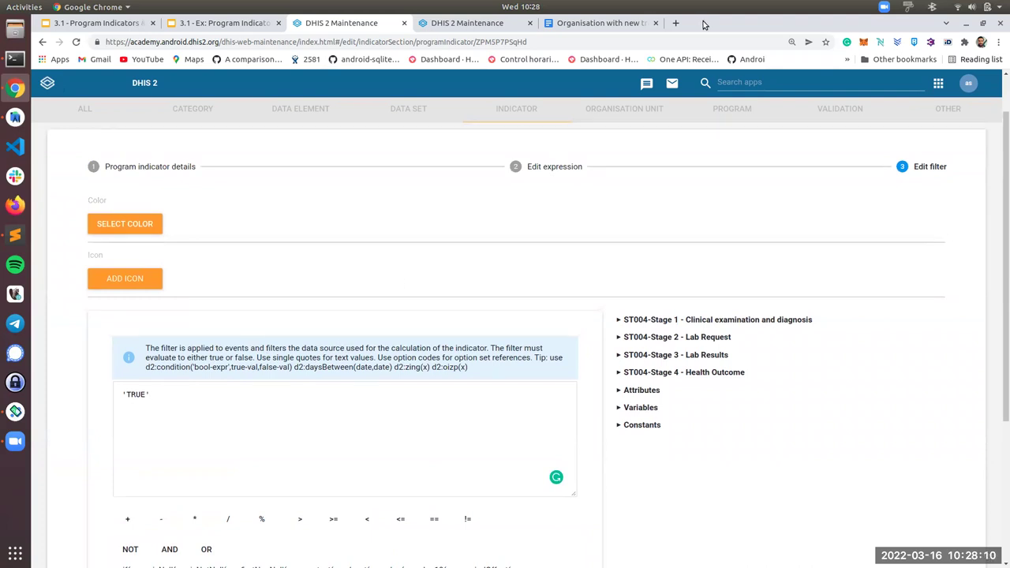
# - Compare the indicator's expression values and legend section against the Risk Patient legend tab
pyautogui.click(444, 23)
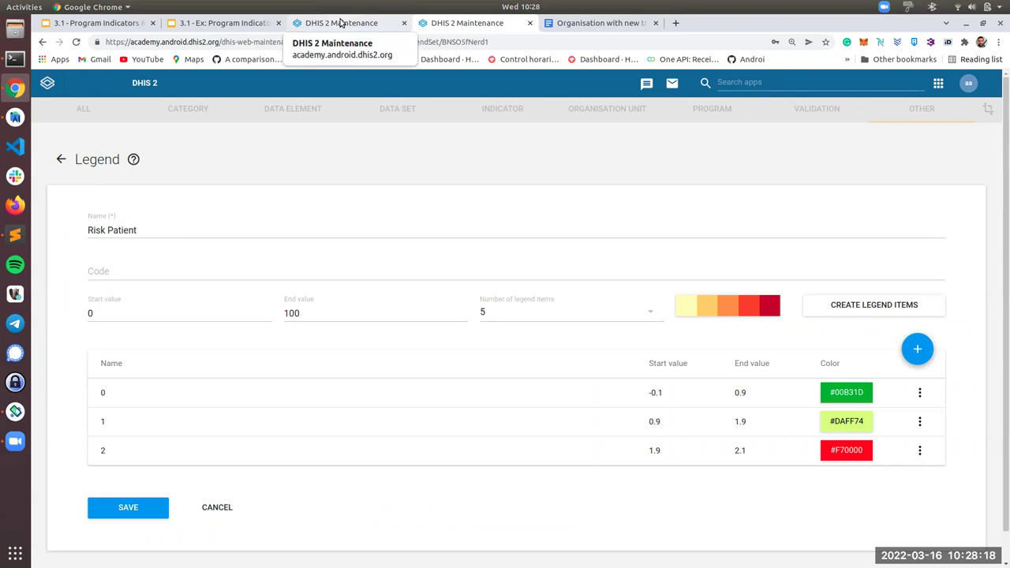
pyautogui.click(341, 23)
pyautogui.click(554, 171)
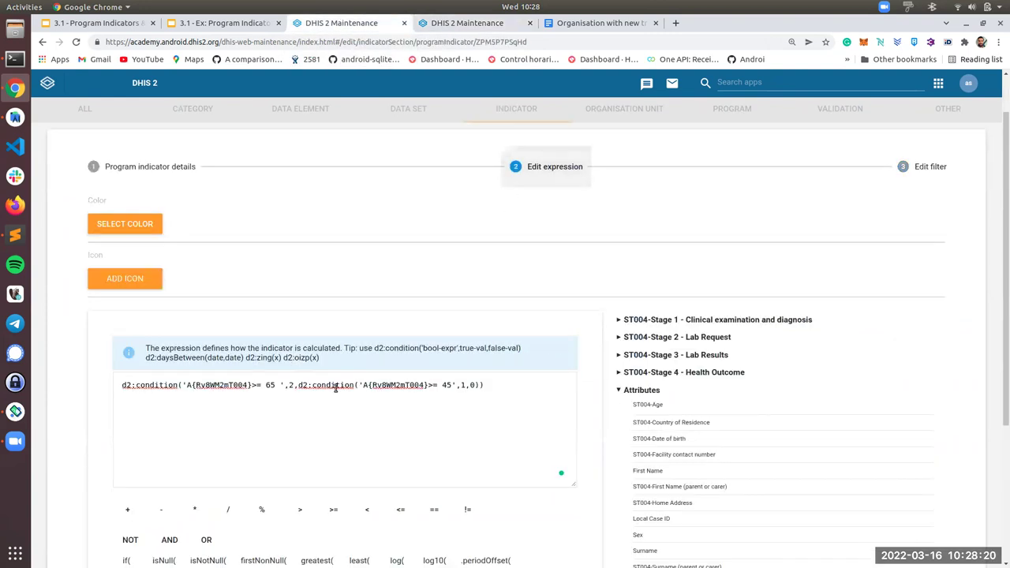
pyautogui.doubleClick(289, 385)
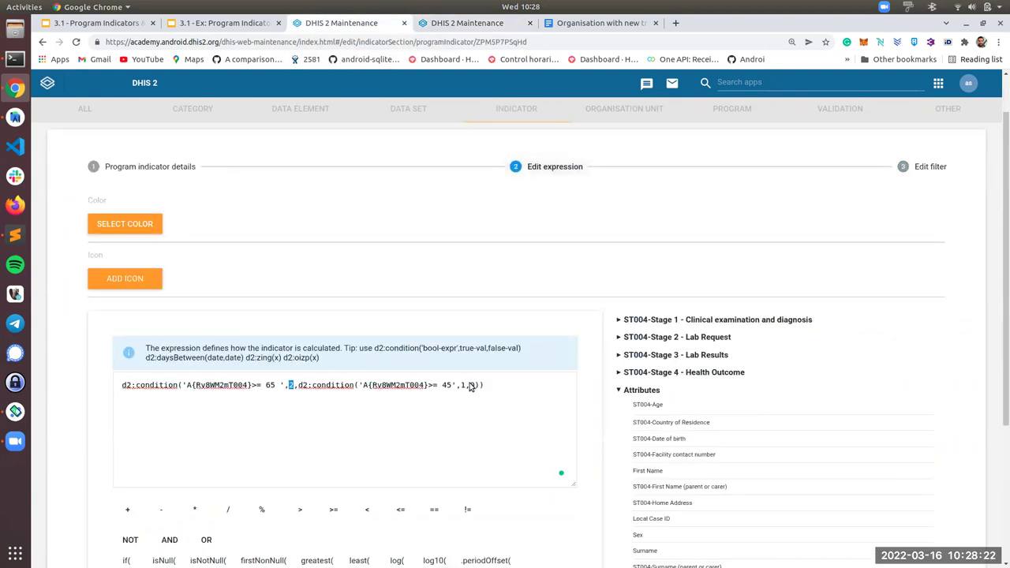
pyautogui.click(111, 167)
pyautogui.scroll(-6, 364, 364)
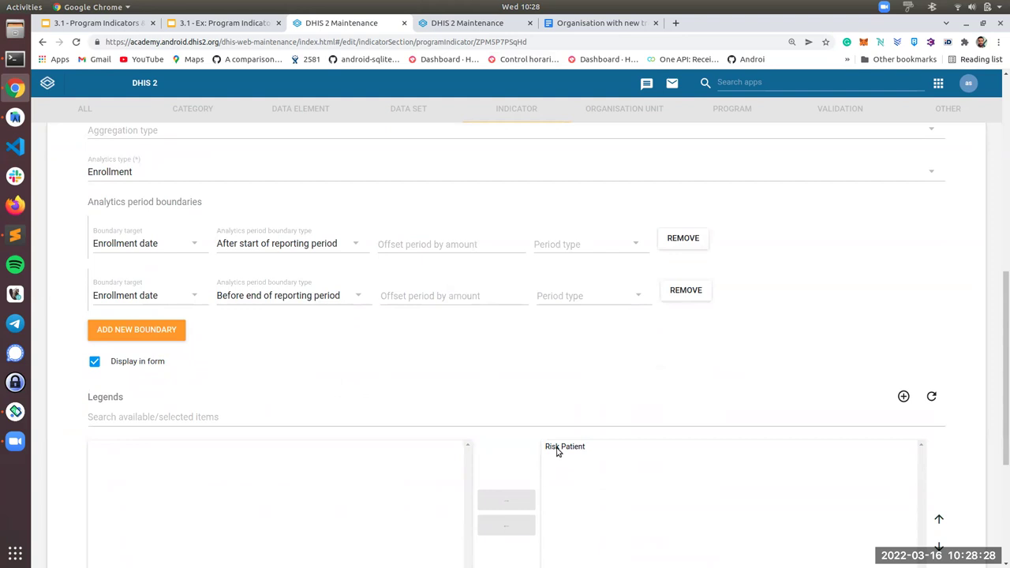
pyautogui.click(464, 23)
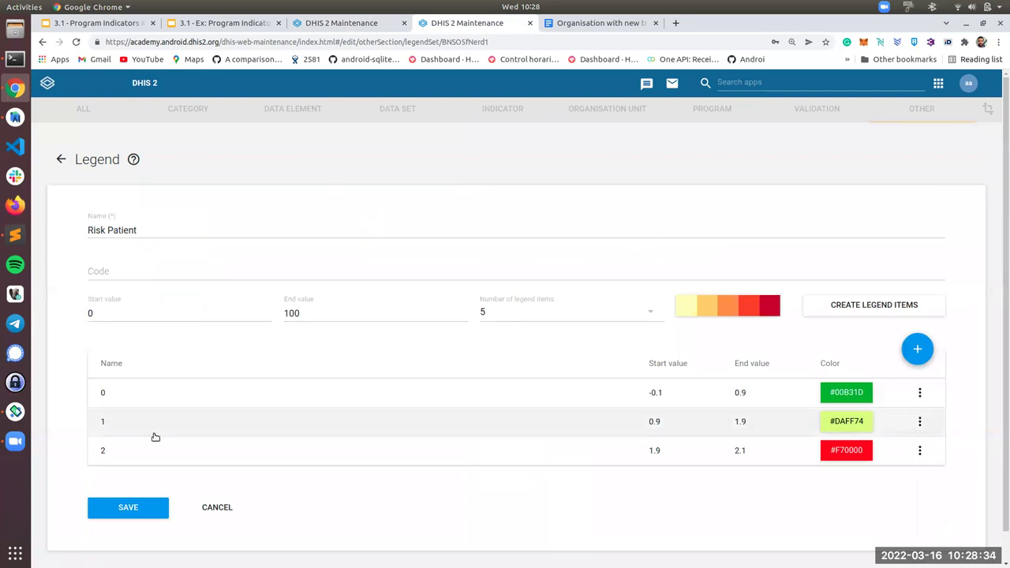
pyautogui.scroll(-1, 340, 457)
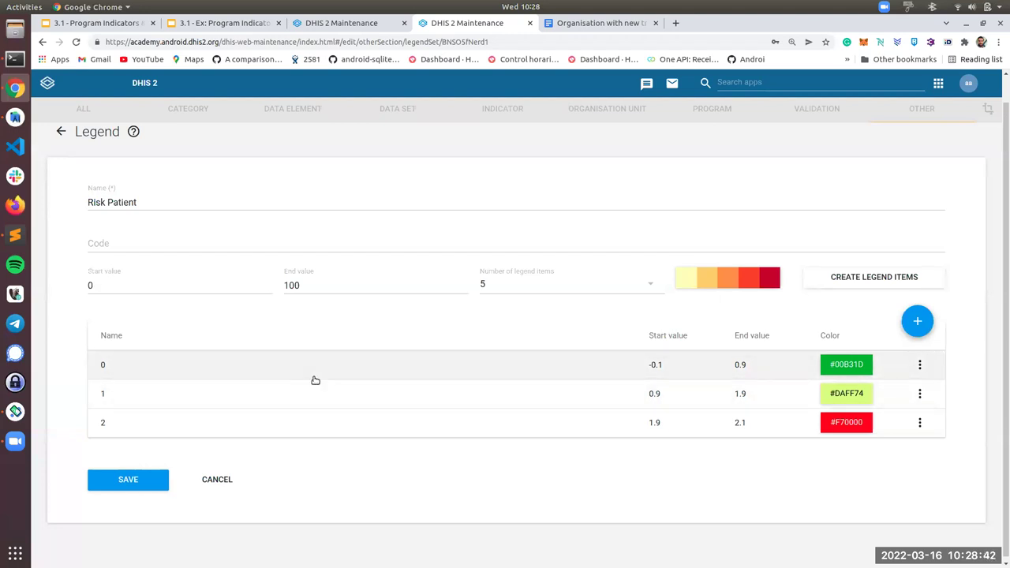
pyautogui.scroll(-1, 312, 388)
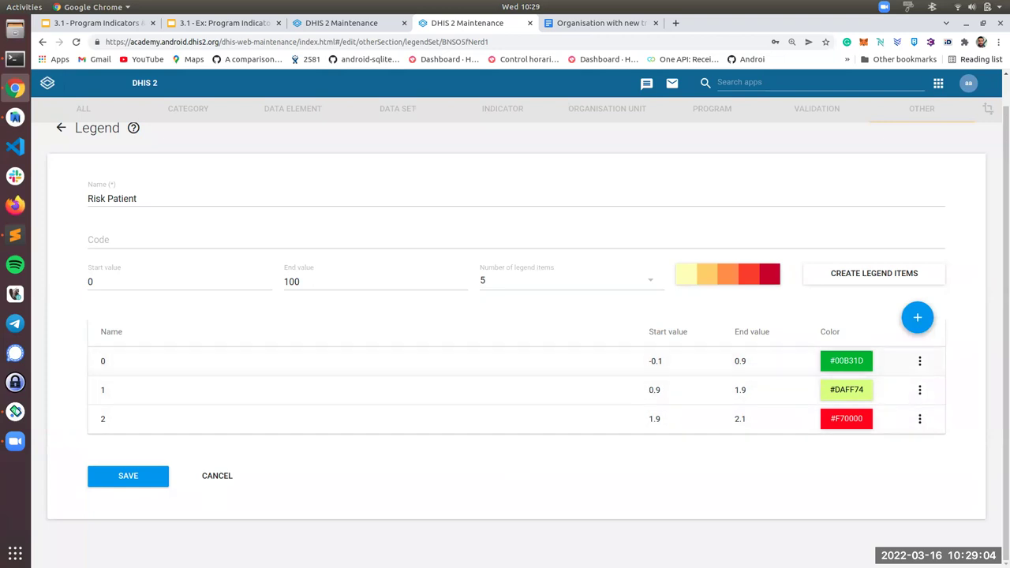
pyautogui.scroll(1, 700, 399)
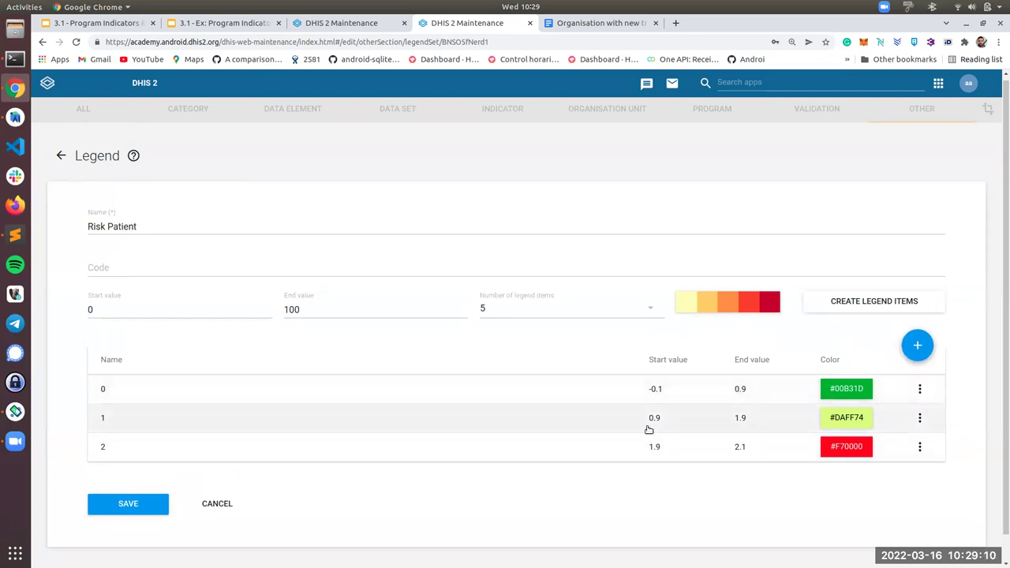
pyautogui.scroll(-1, 671, 457)
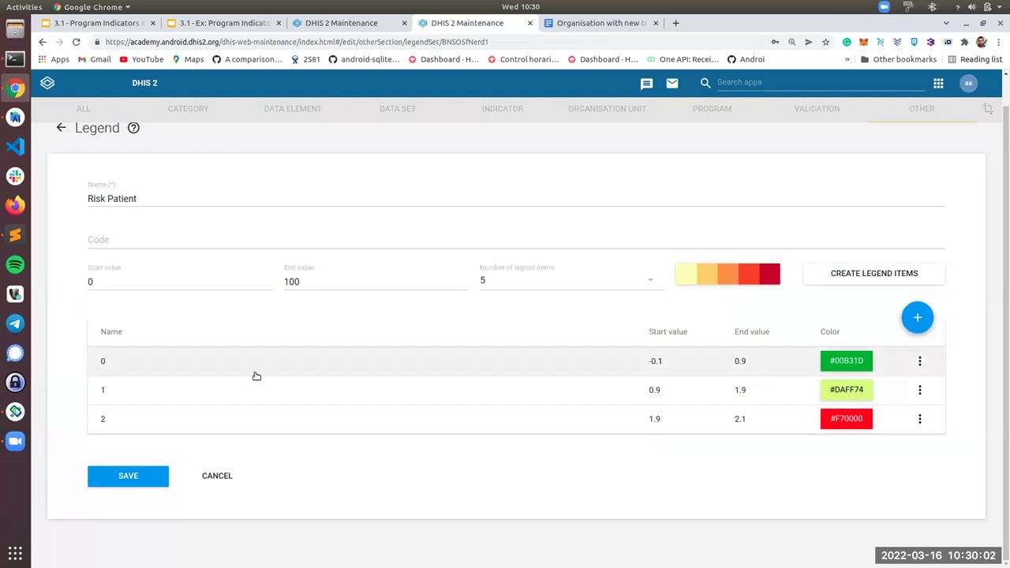
pyautogui.scroll(1, 453, 366)
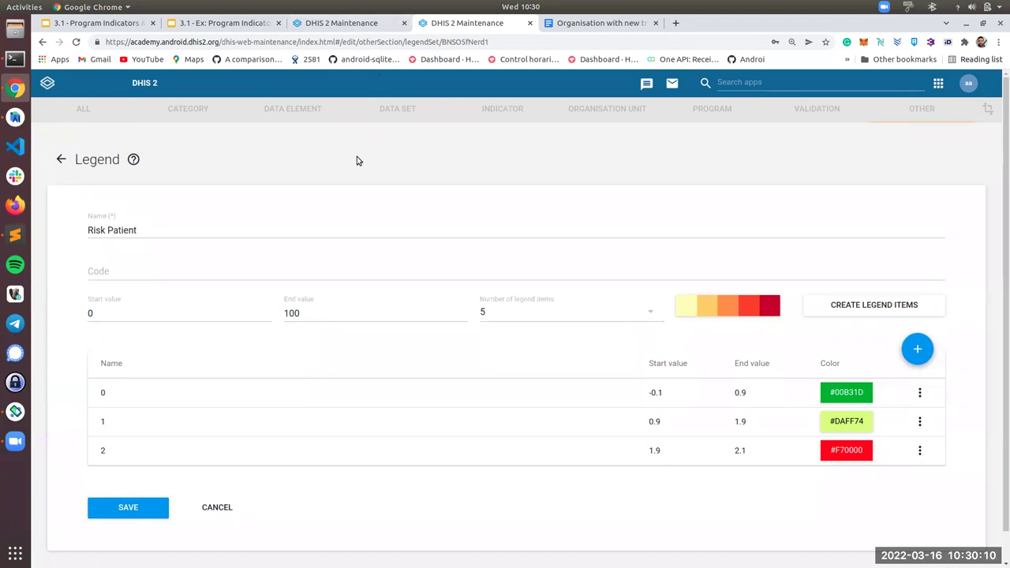
# - In the phone mirror, open the first enrolled person in ST004-COVID-19 Case-based Surveillance
pyautogui.click(15, 411)
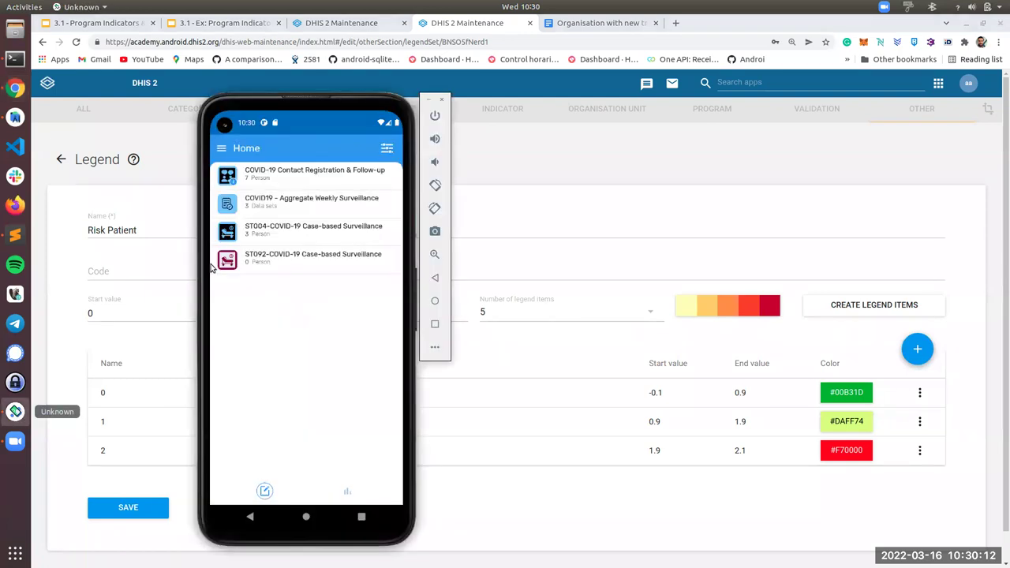
pyautogui.moveTo(293, 103); pyautogui.dragTo(317, 98)
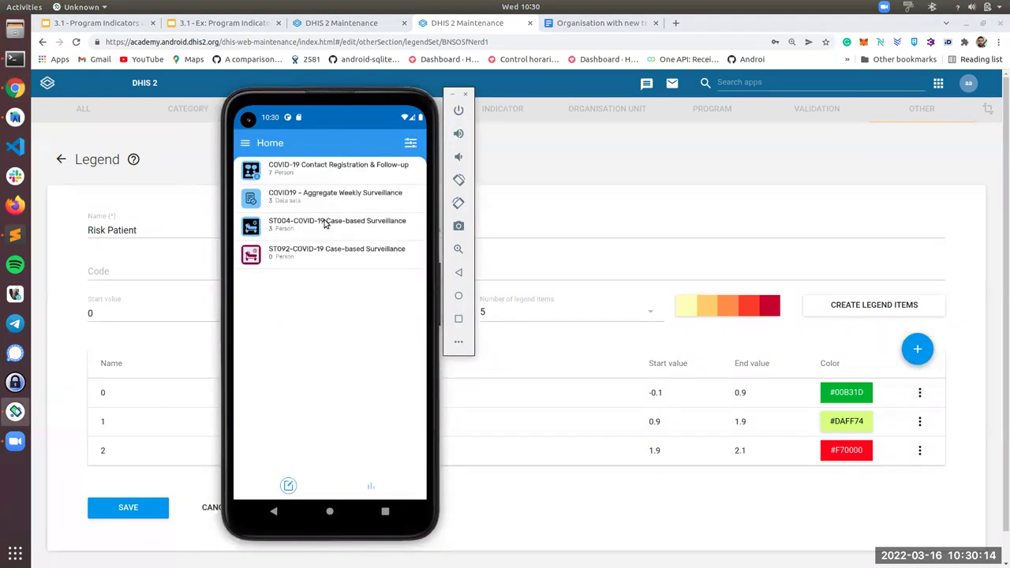
pyautogui.click(309, 229)
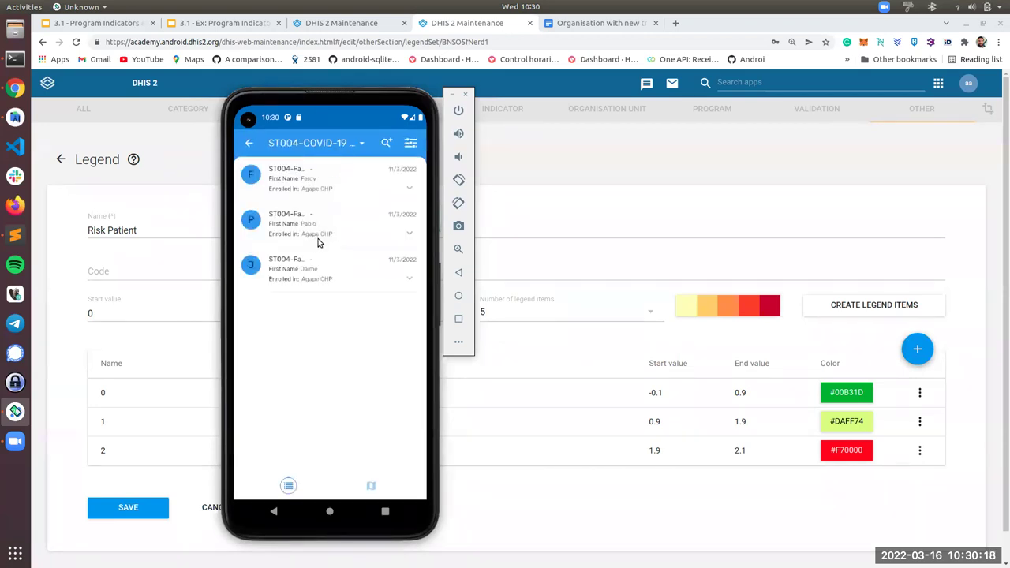
pyautogui.click(309, 180)
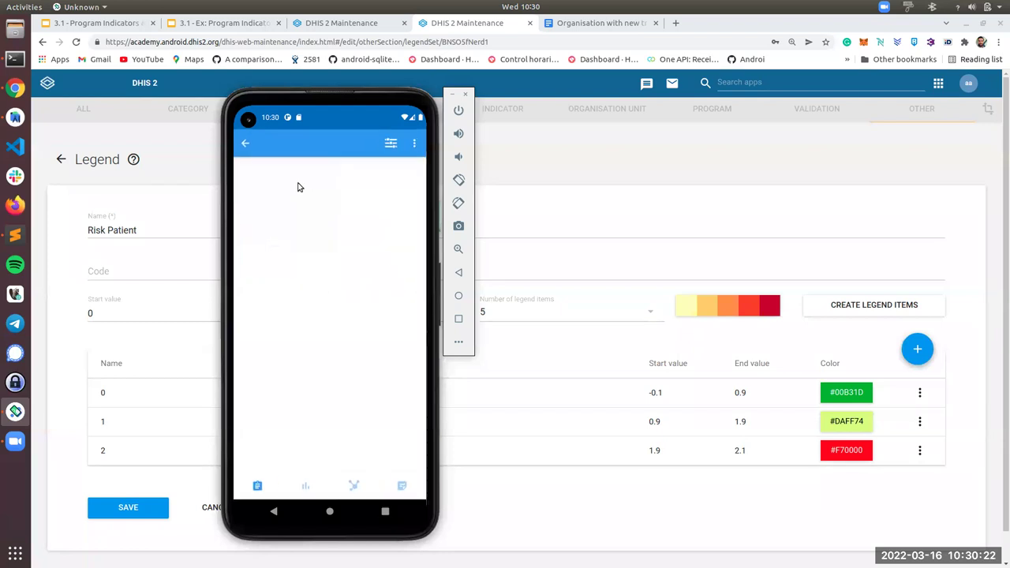
# - Check the person's age in the details and view ST004-Risk Patient at 2 in red
pyautogui.click(291, 211)
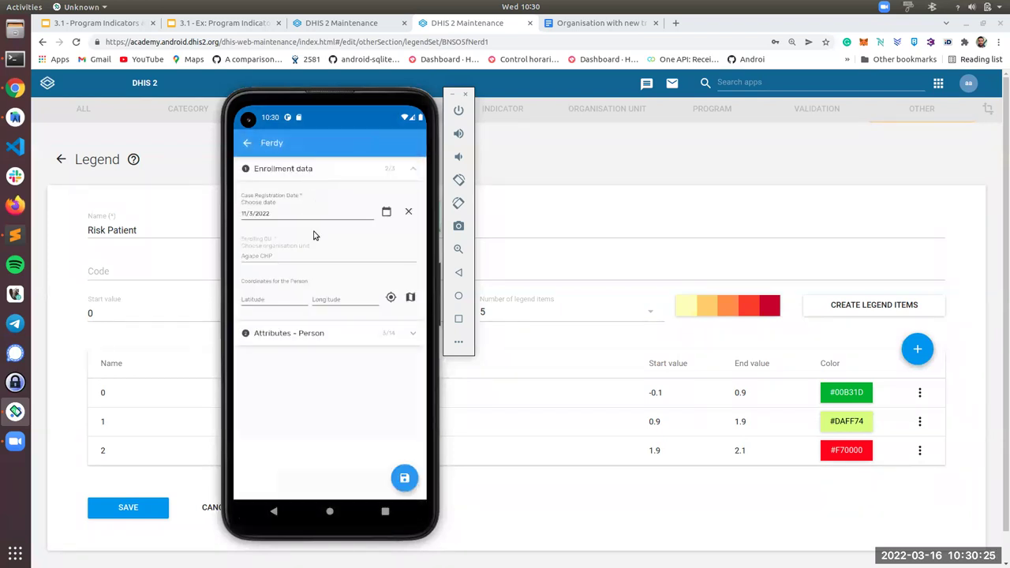
pyautogui.click(415, 334)
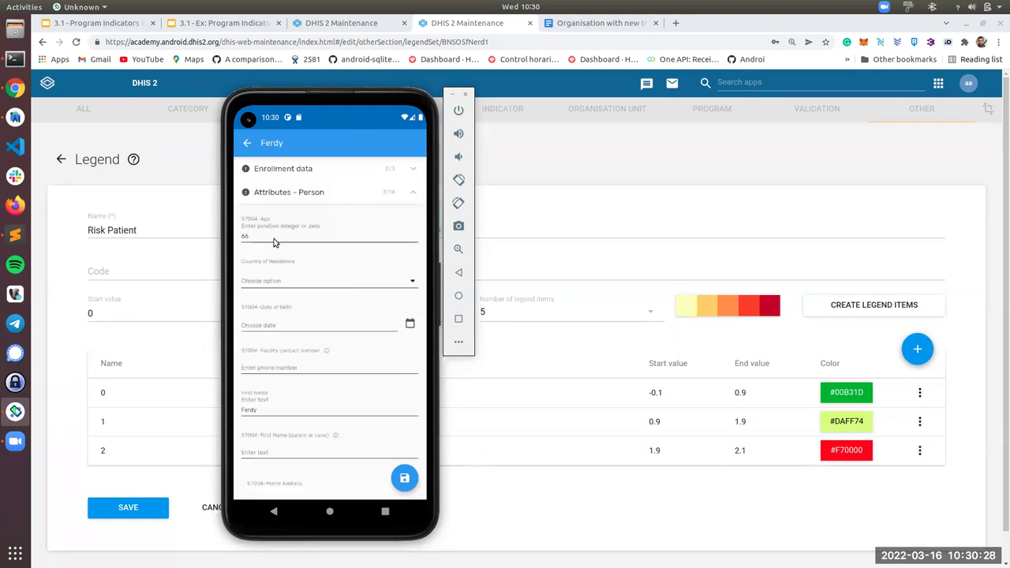
pyautogui.click(248, 145)
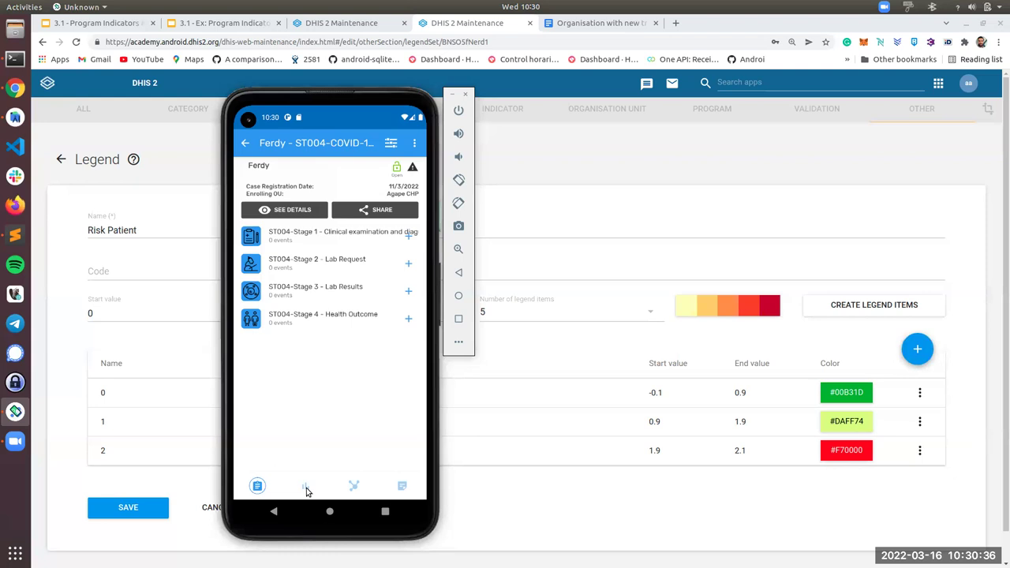
pyautogui.click(307, 488)
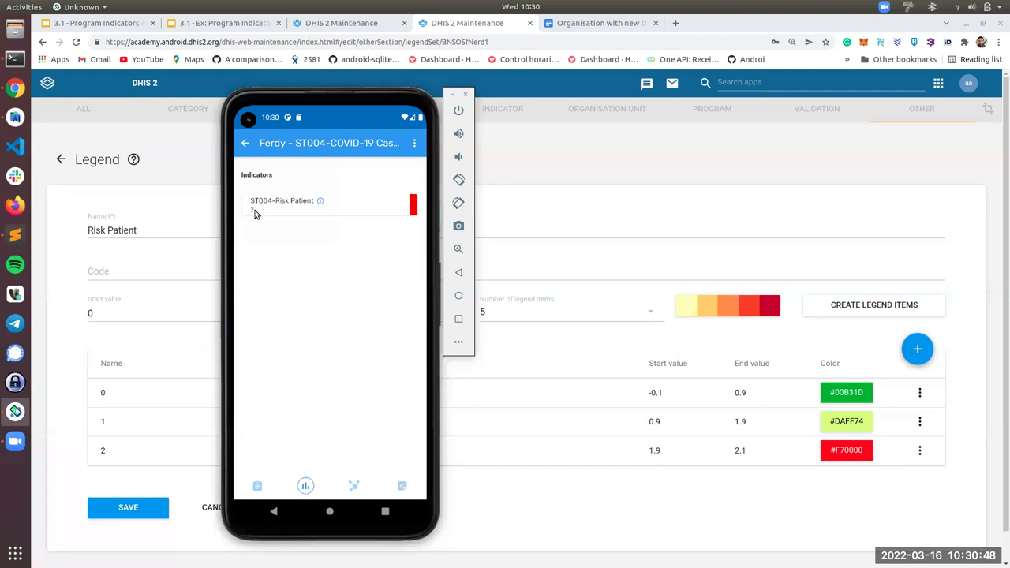
pyautogui.click(328, 28)
# - Re-check the 65 age threshold in the expression, then go back to the Risk Patient legend
pyautogui.scroll(10, 331, 267)
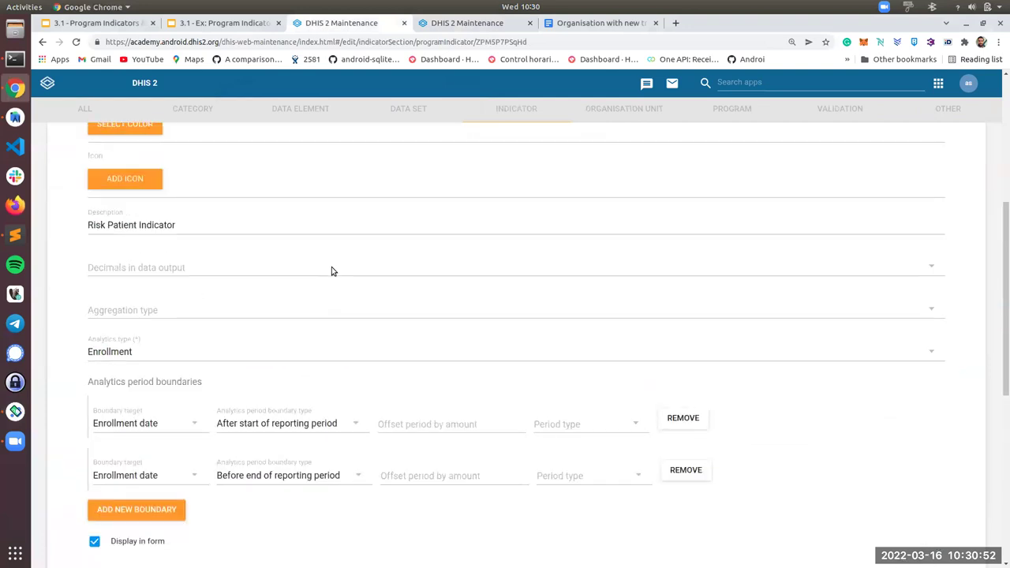
pyautogui.click(526, 225)
pyautogui.scroll(-2, 284, 329)
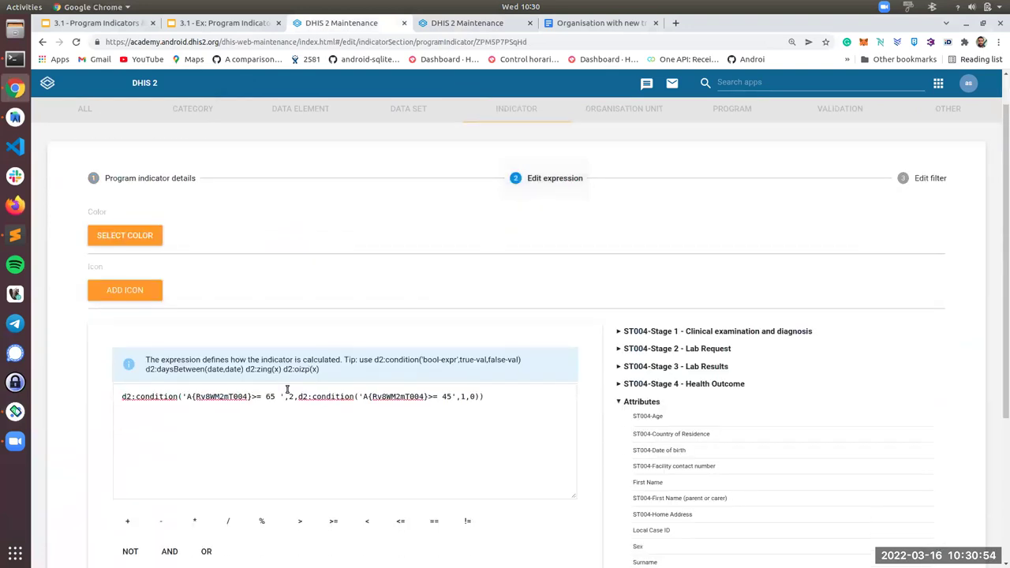
pyautogui.moveTo(266, 329); pyautogui.dragTo(275, 329)
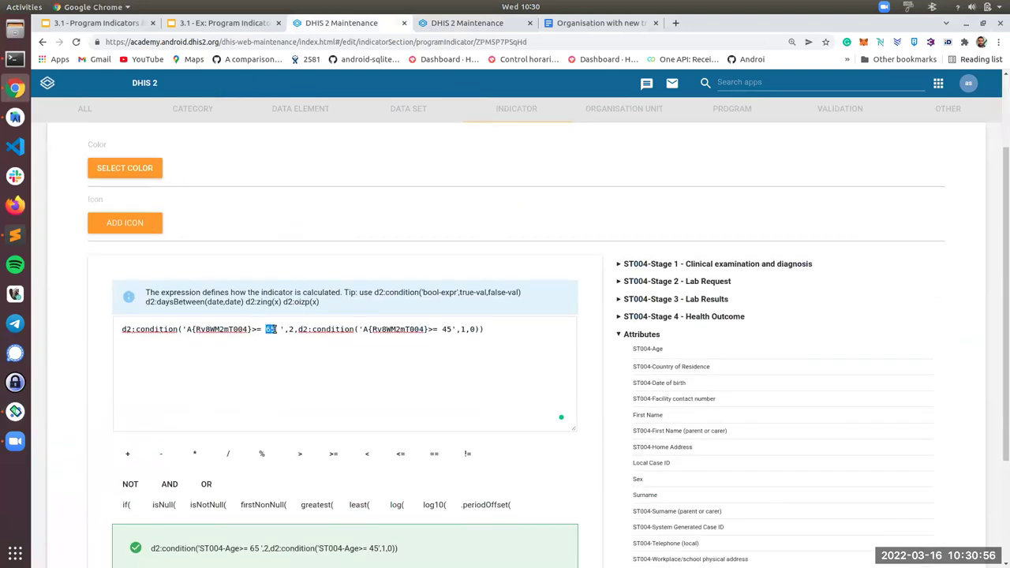
pyautogui.click(289, 329)
pyautogui.click(503, 27)
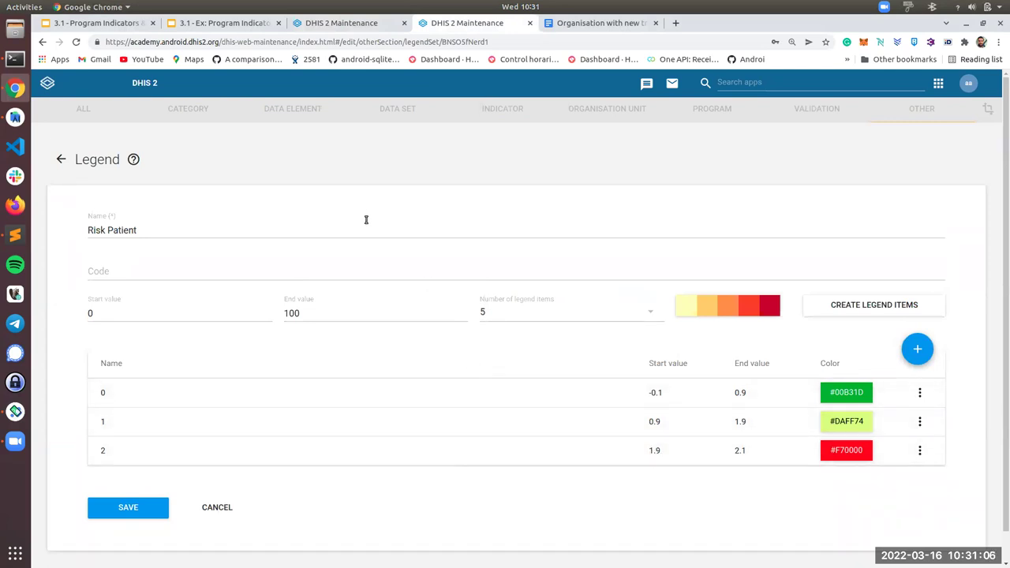
# - Check the second patient's age (46) and see ST004-Risk Patient at 1 in light green
pyautogui.click(16, 411)
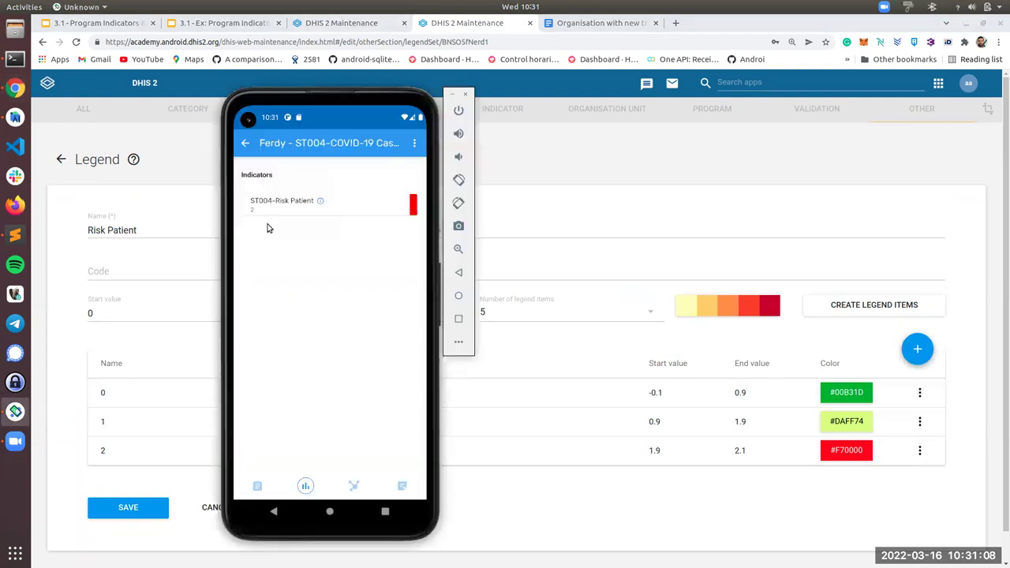
pyautogui.click(247, 144)
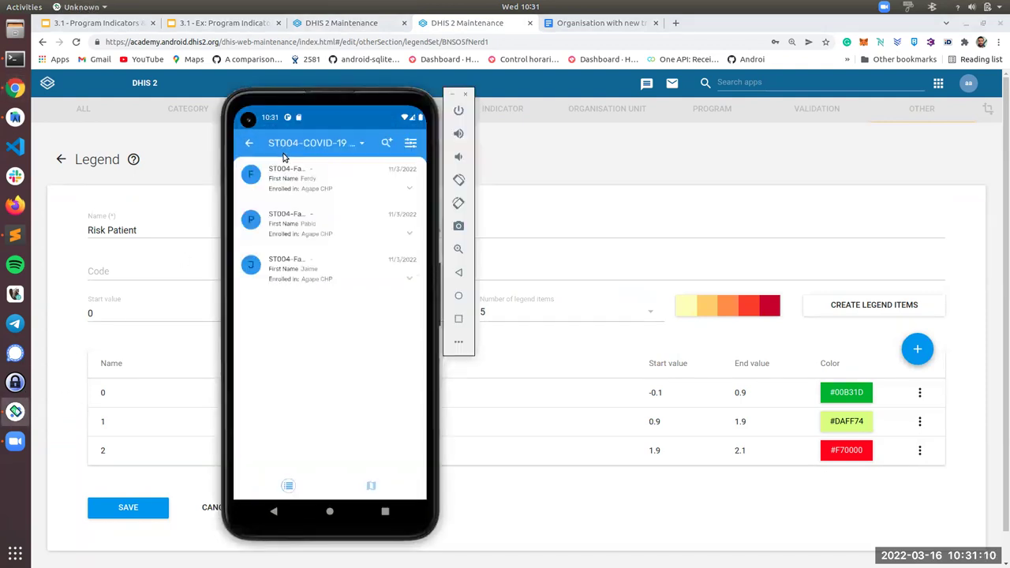
pyautogui.click(335, 228)
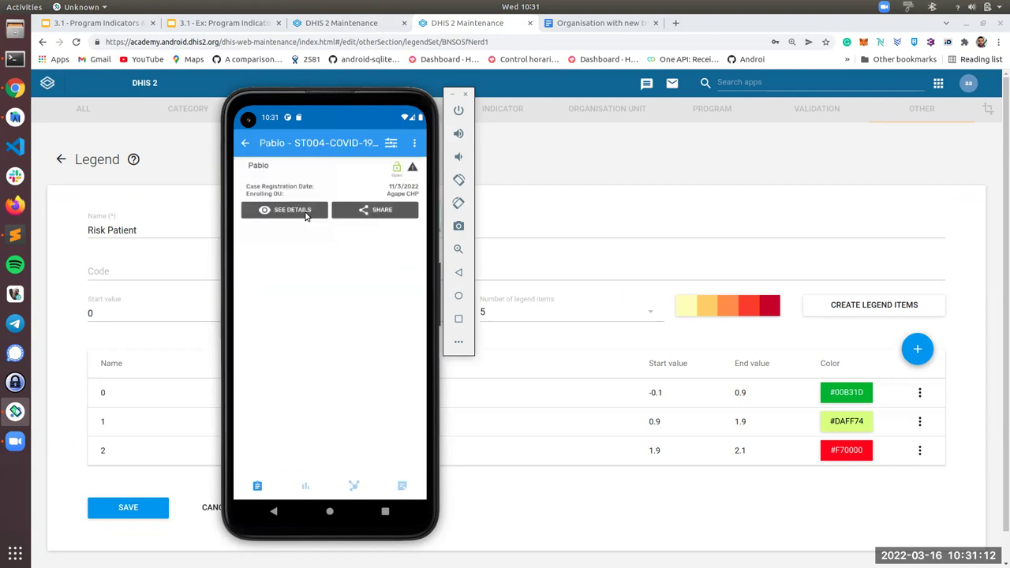
pyautogui.click(307, 212)
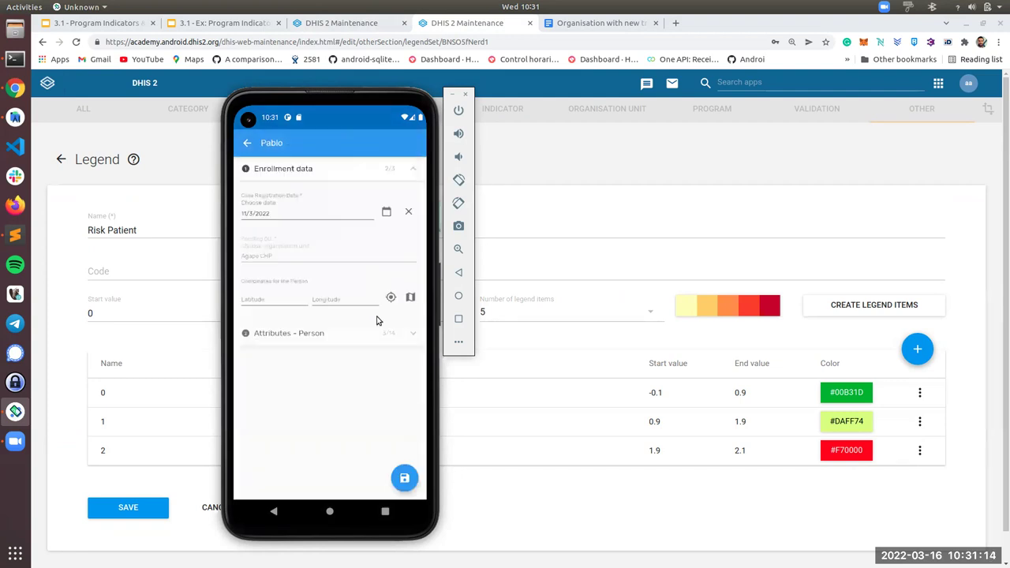
pyautogui.click(412, 333)
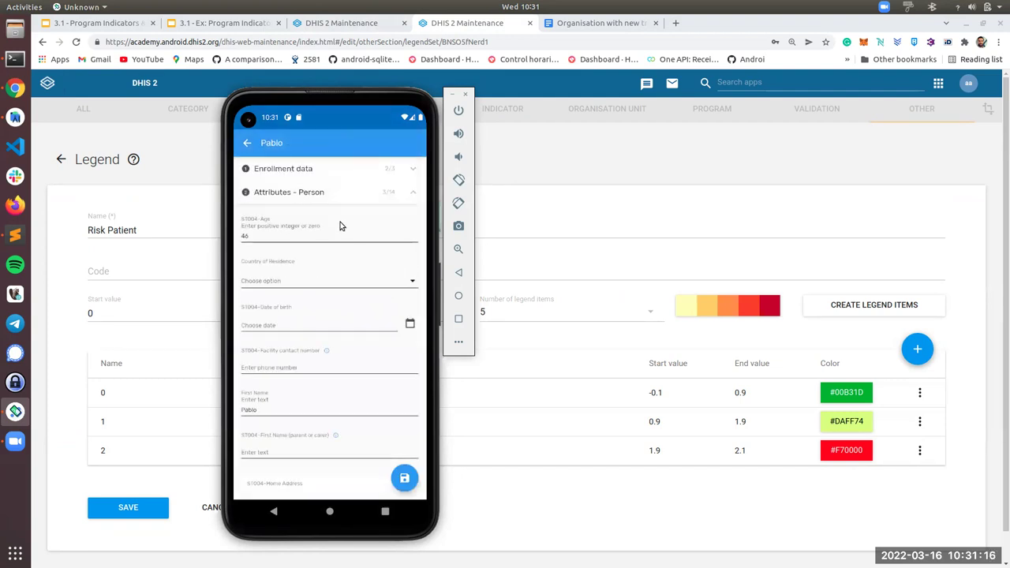
pyautogui.click(246, 143)
pyautogui.click(306, 486)
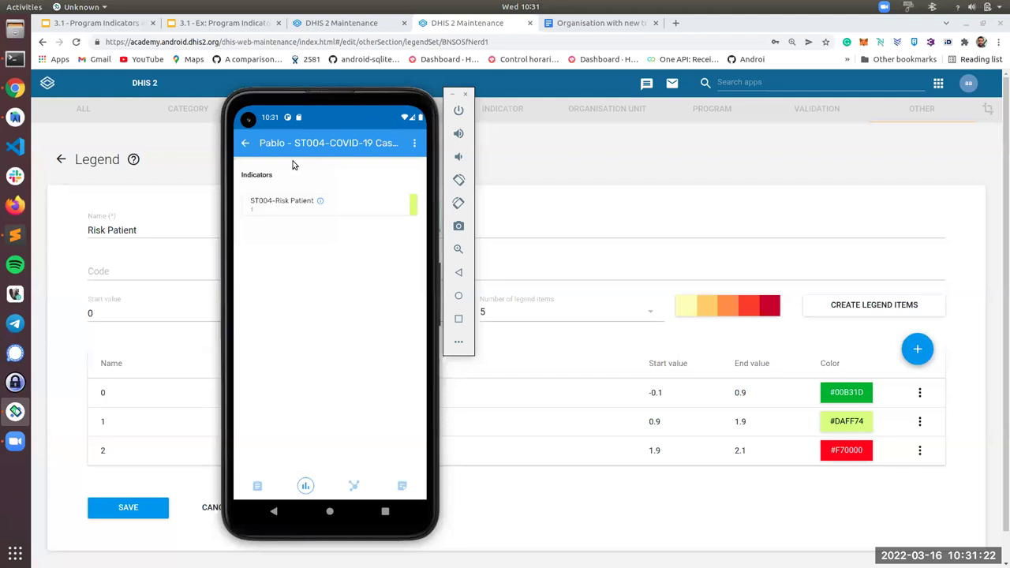
# - Check the third patient's age (30) and see ST004-Risk Patient at 0 in green
pyautogui.click(248, 146)
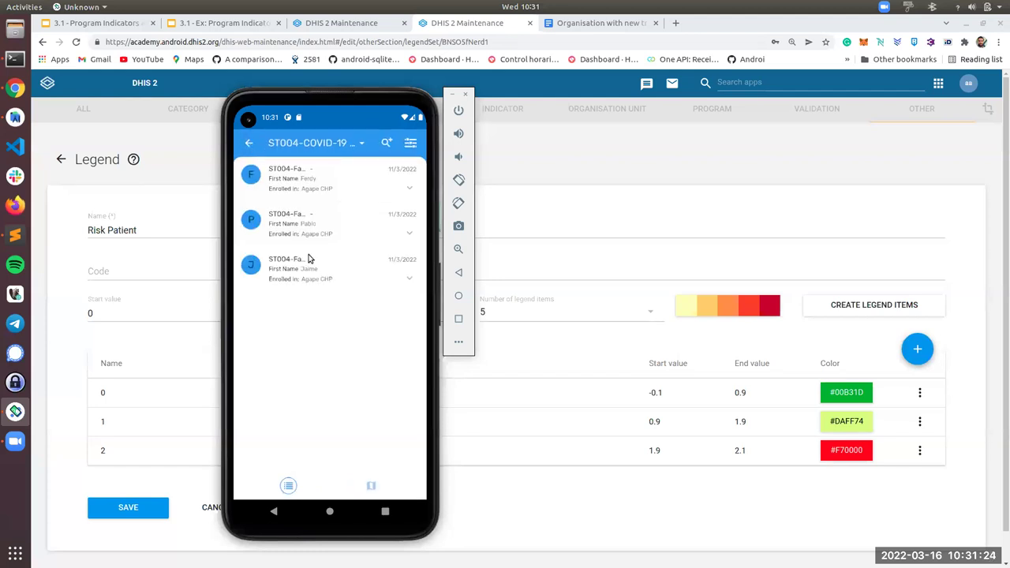
pyautogui.click(322, 273)
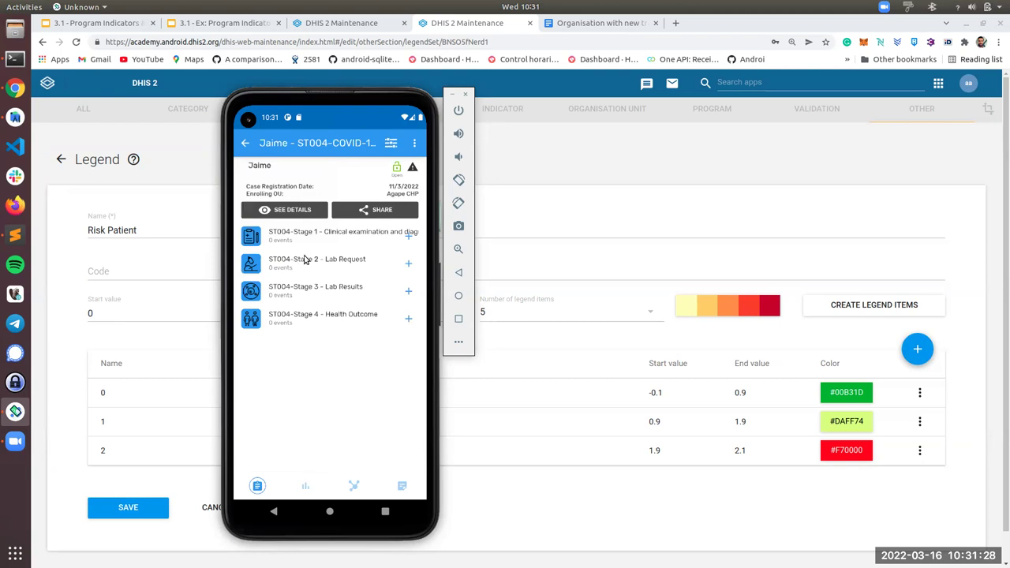
pyautogui.click(308, 215)
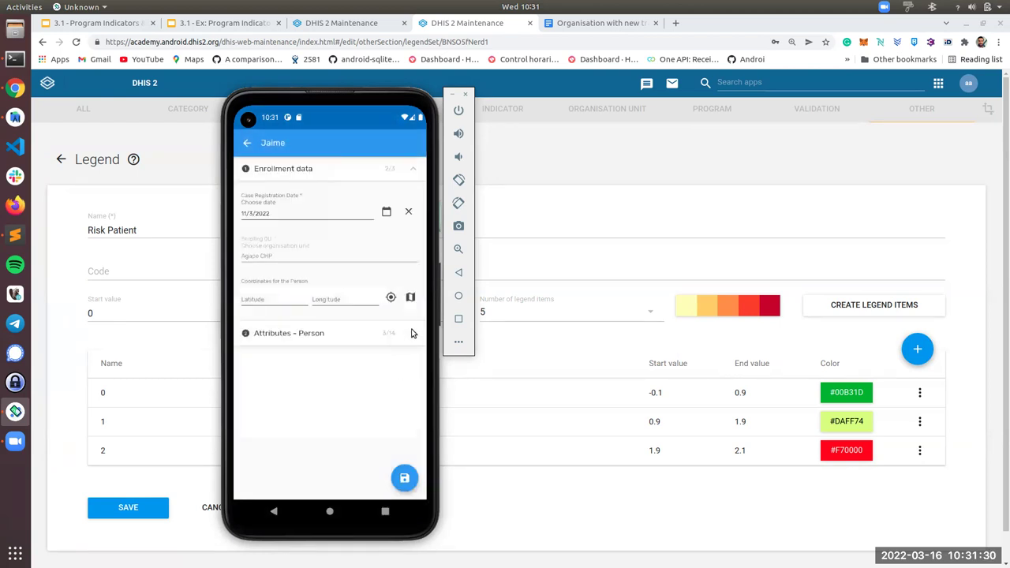
pyautogui.click(413, 333)
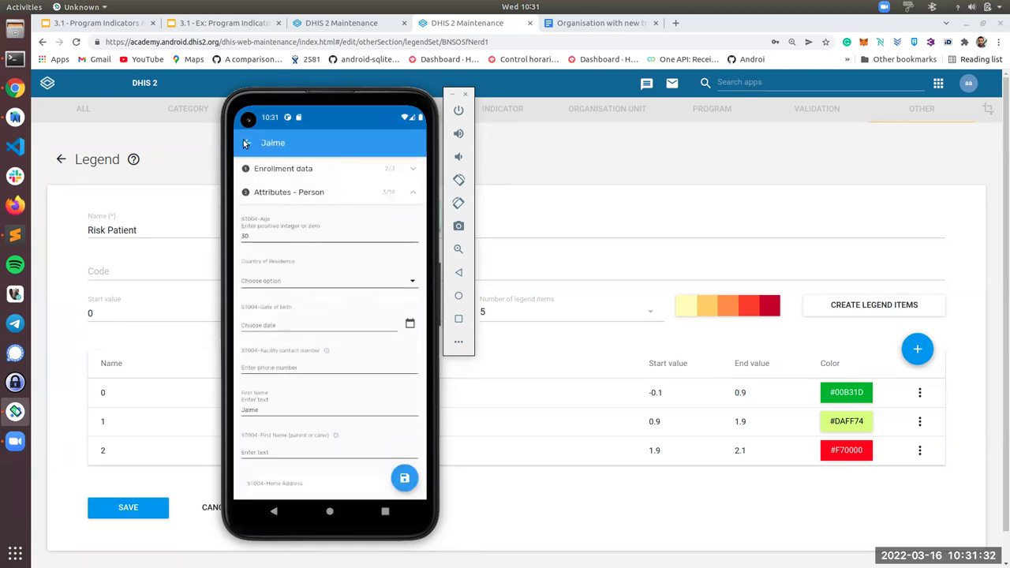
pyautogui.click(246, 143)
pyautogui.click(307, 485)
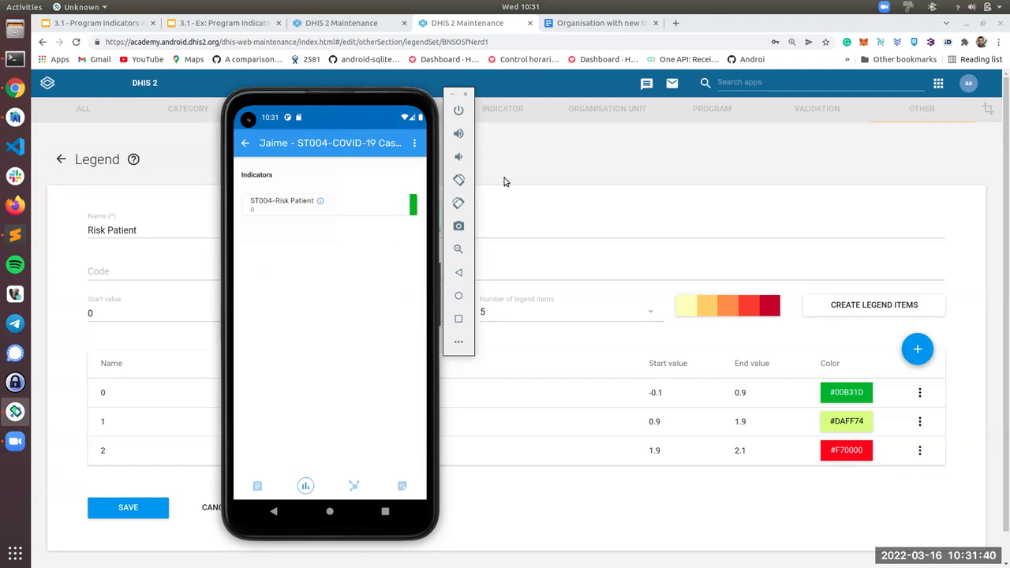
# - Read the Risk Patient exercise steps on slide 3, 'Your turn!', of the Program Indicators & Legends deck
pyautogui.click(224, 23)
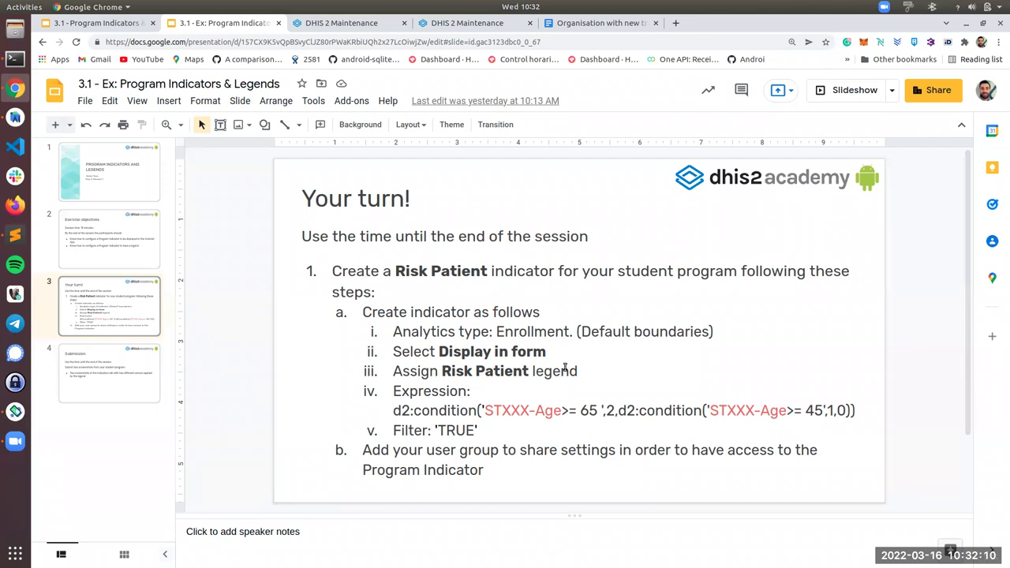
pyautogui.click(395, 411)
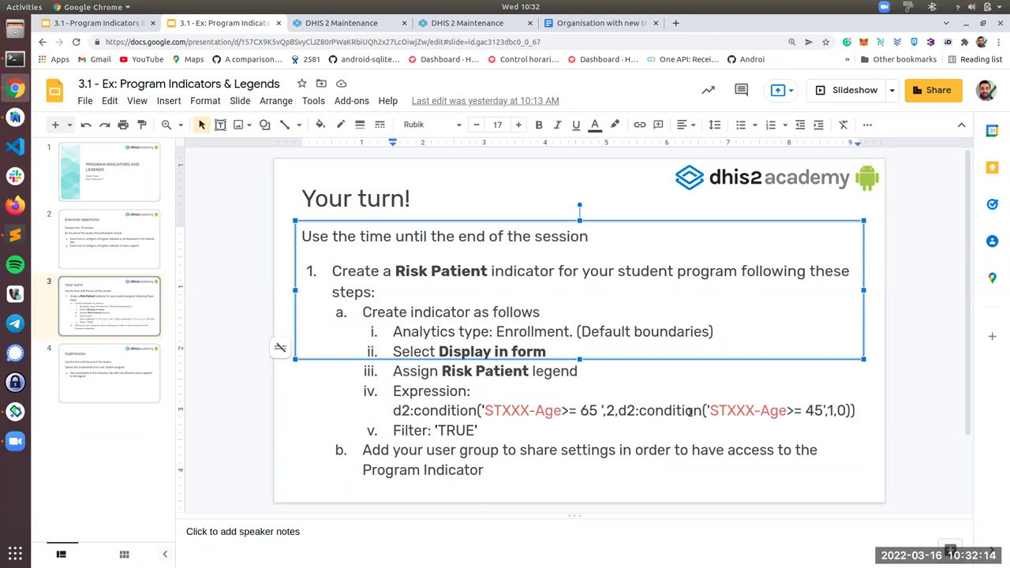
pyautogui.click(500, 175)
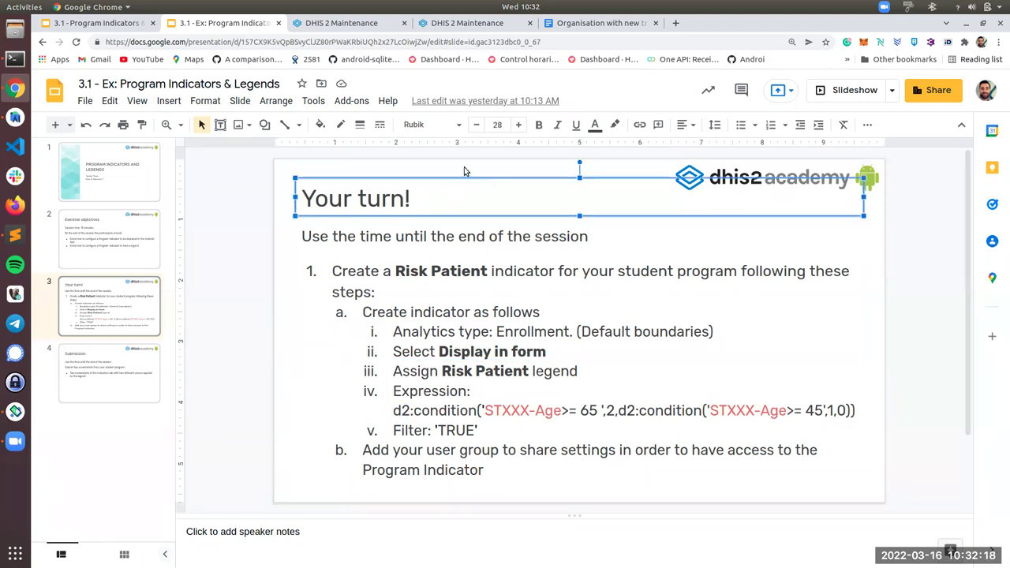
pyautogui.click(465, 169)
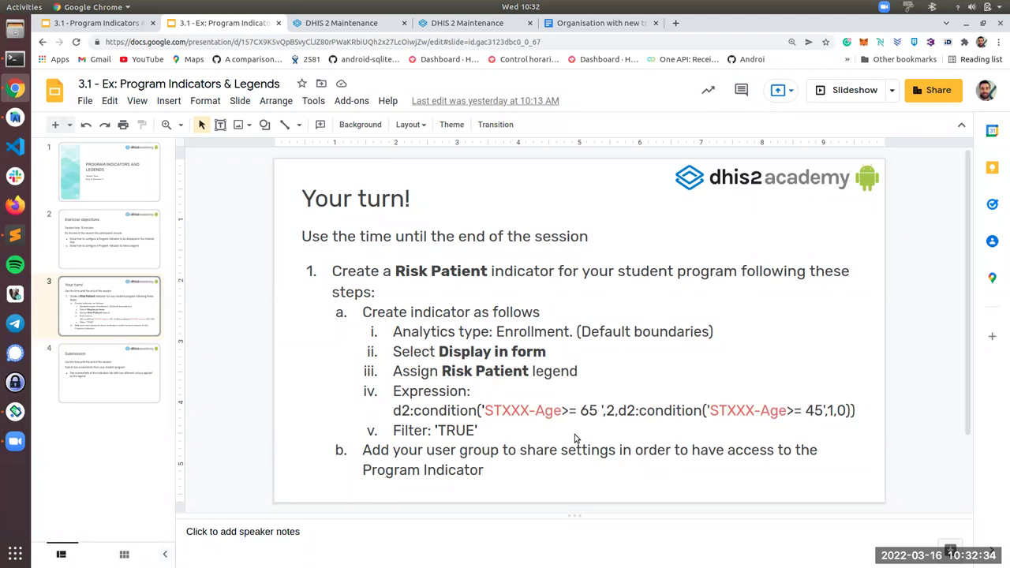
# - From the program indicator list, confirm ST004-Risk Patient is shared with the ST004-COVID19 data capture group
pyautogui.click(342, 24)
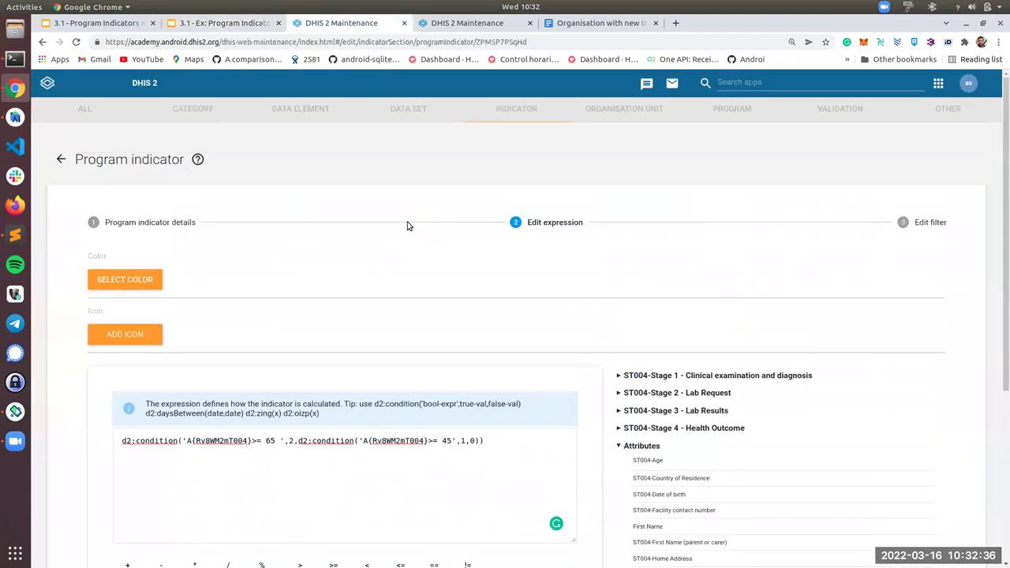
pyautogui.click(59, 157)
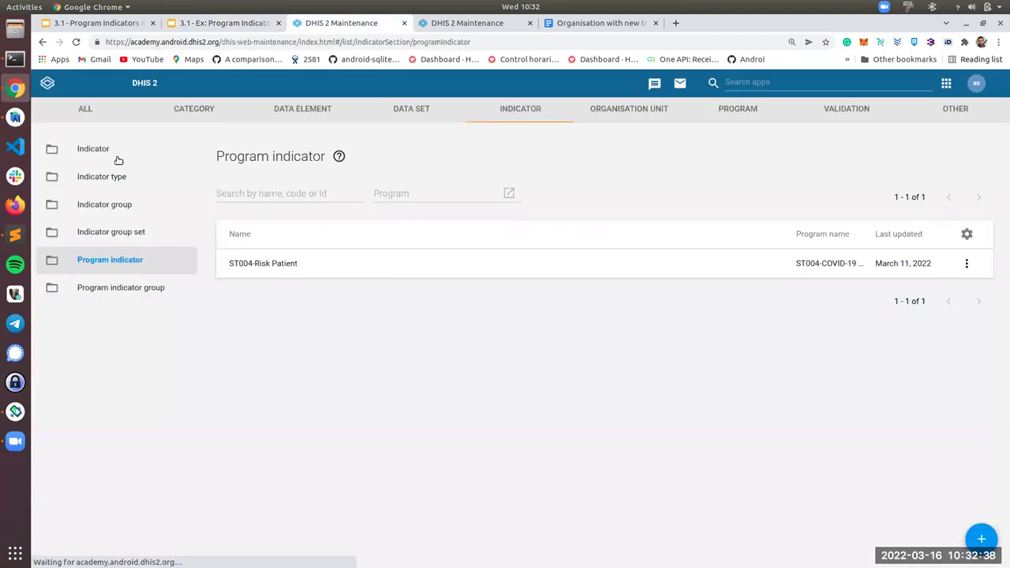
pyautogui.click(967, 263)
pyautogui.click(890, 319)
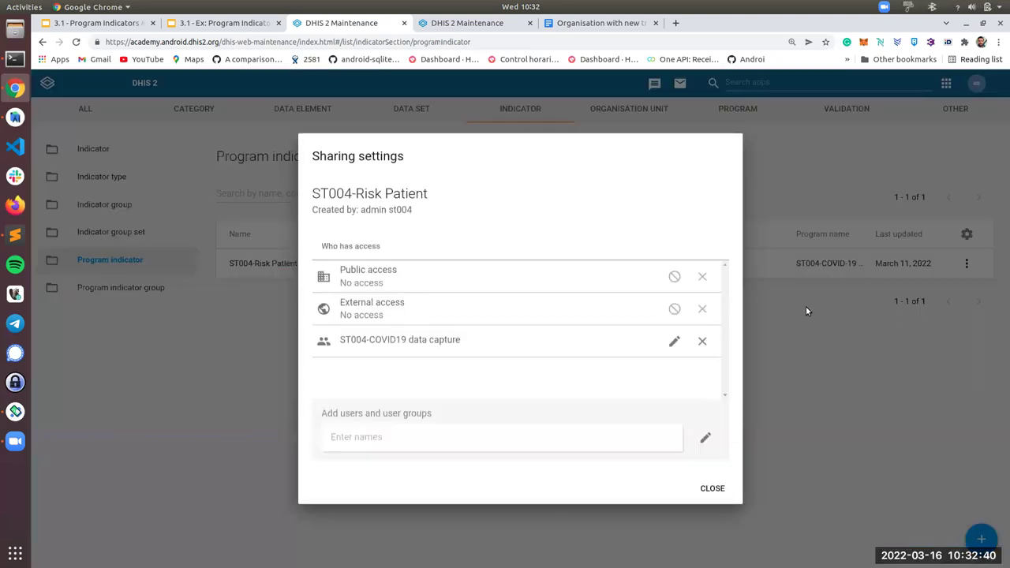
pyautogui.moveTo(345, 339); pyautogui.dragTo(456, 336)
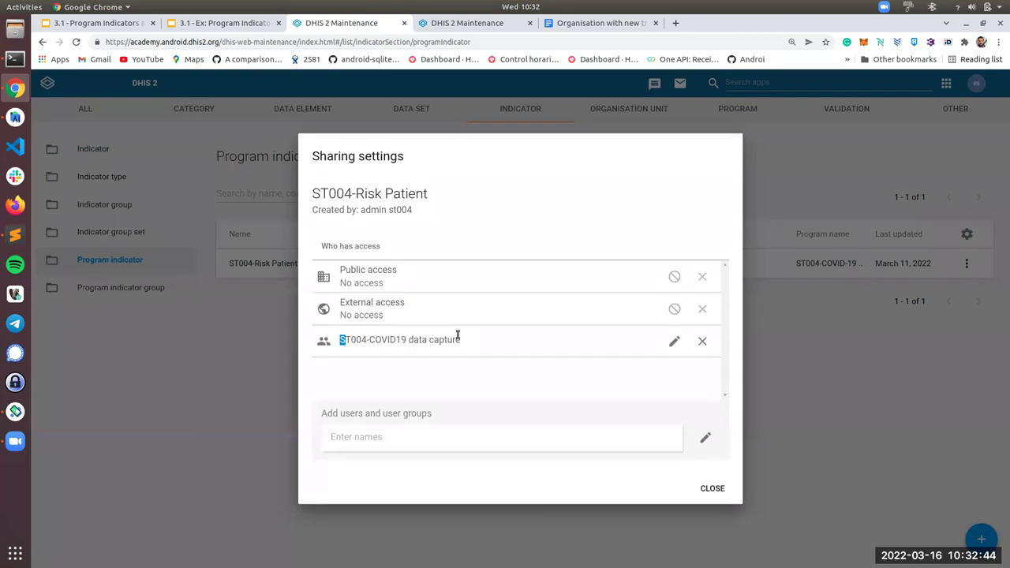
pyautogui.click(715, 490)
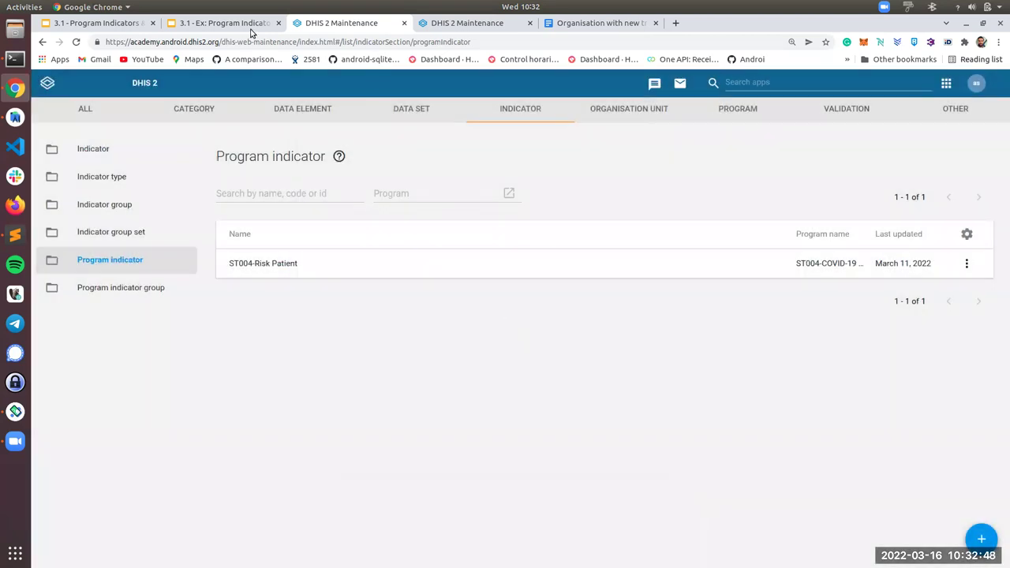
# - Review the Submission slide's two-screenshot requirement, then return to the 'Your turn!' slide
pyautogui.click(225, 23)
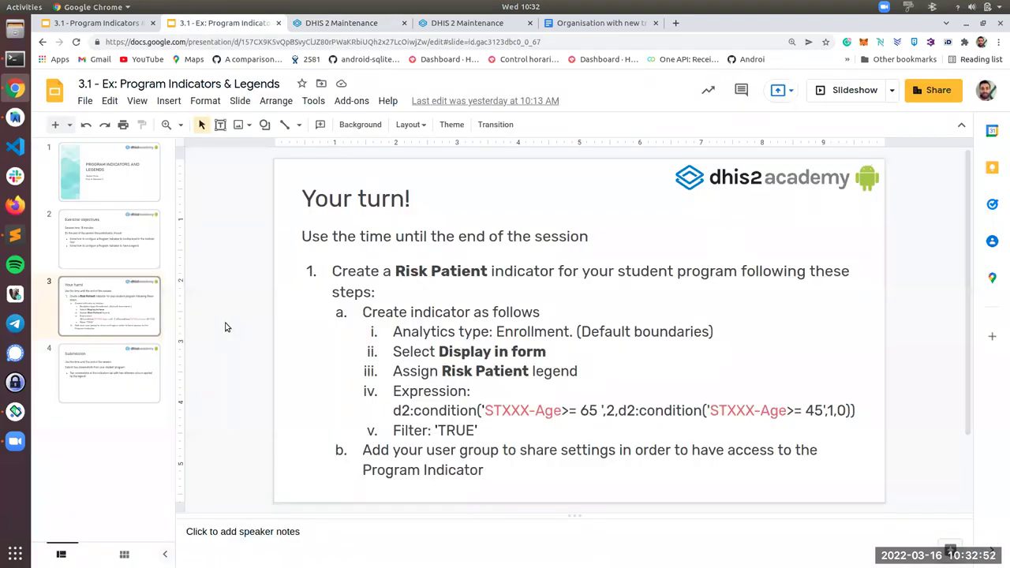
pyautogui.press('Down')
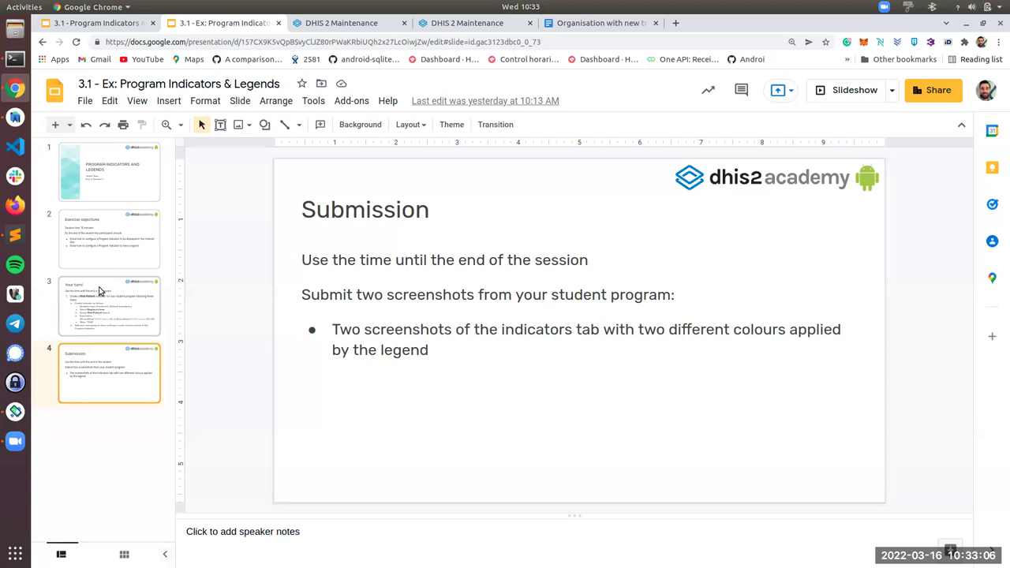
pyautogui.click(115, 305)
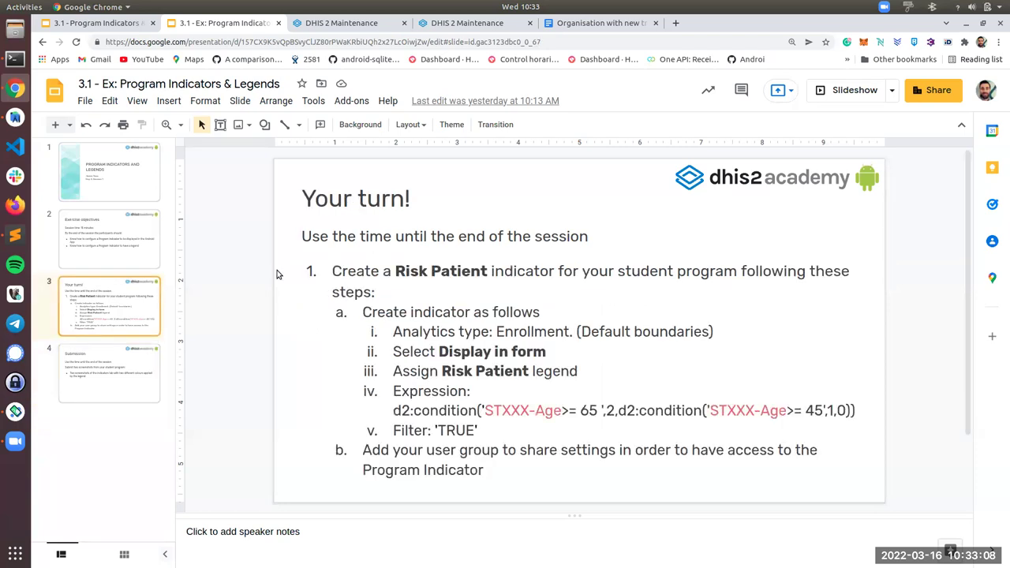